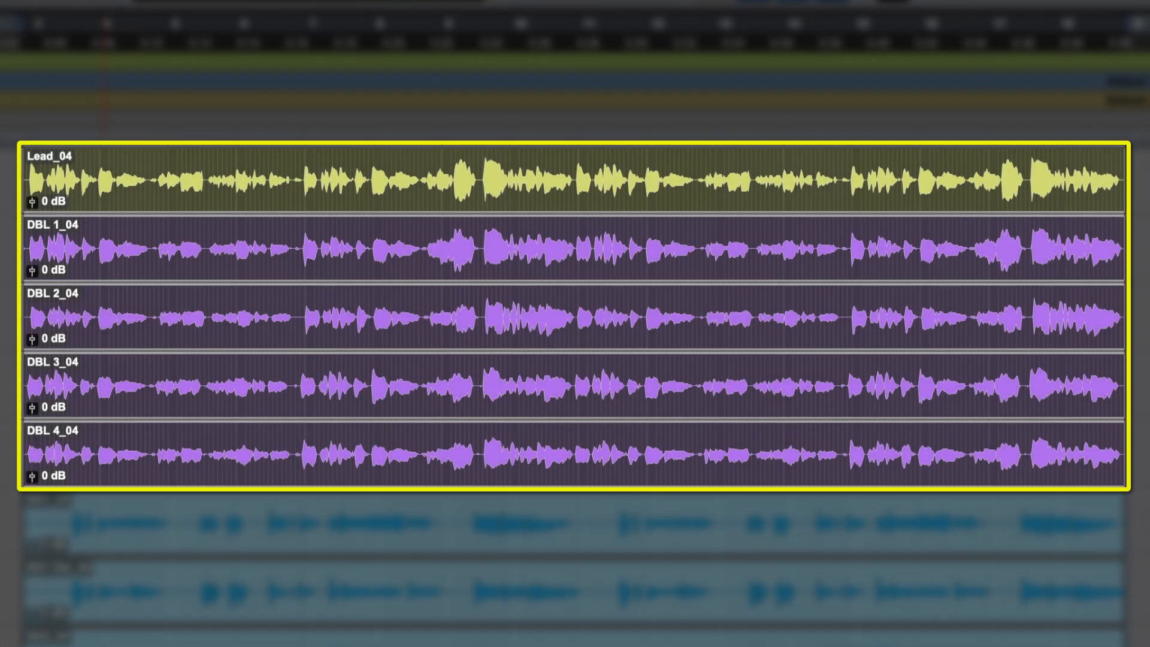
Step: Open the selected Lead_04 and DBL 1_04 to DBL 4_04 clips for editing in Sync Vx
{"action": "right_click", "coordinate": [630, 214]}
{"action": "mouse_move", "coordinate": [665, 271]}
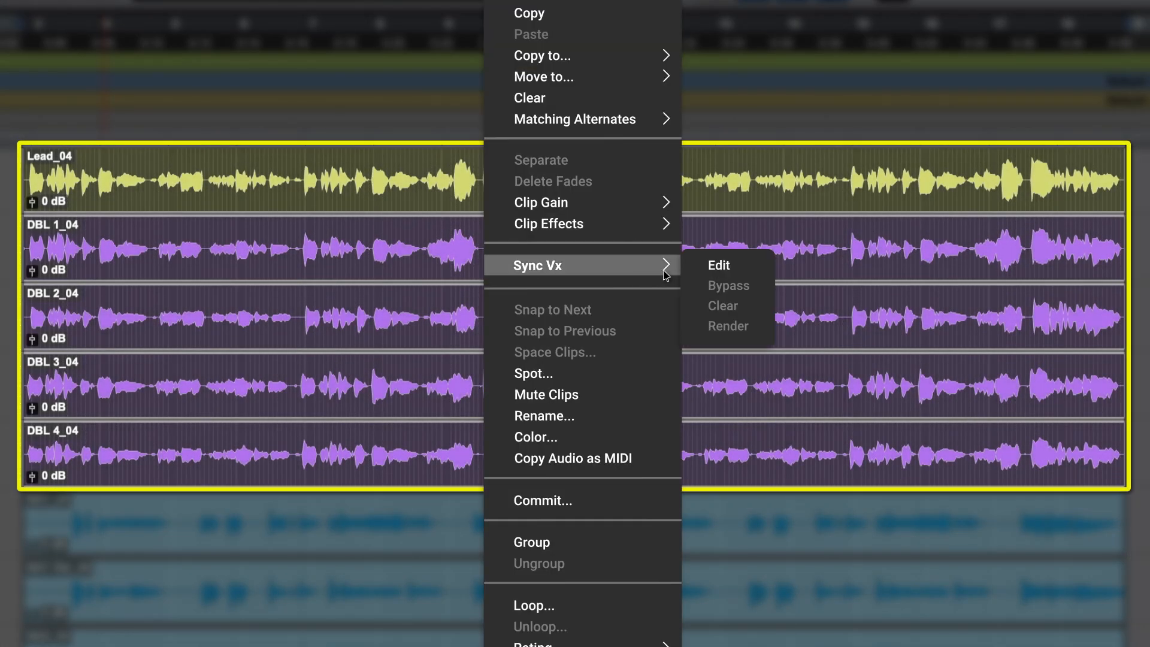
{"action": "left_click", "coordinate": [716, 265]}
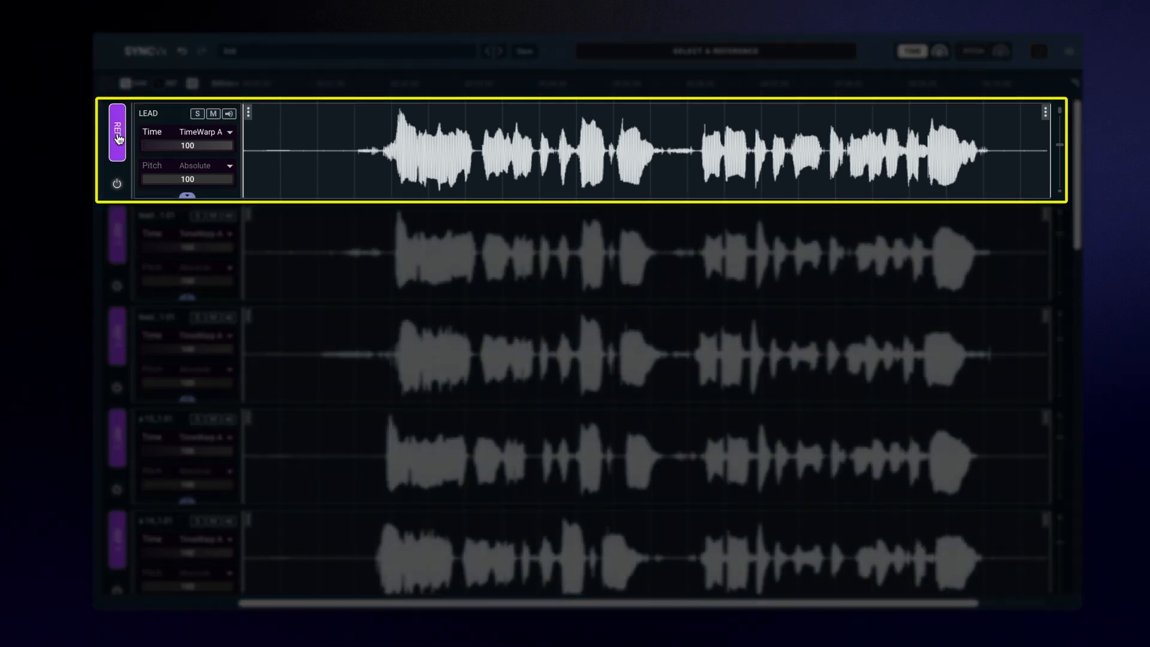
Step: Make the LEAD track the reference and toggle the plug-in's bypass
{"action": "left_click", "coordinate": [118, 136]}
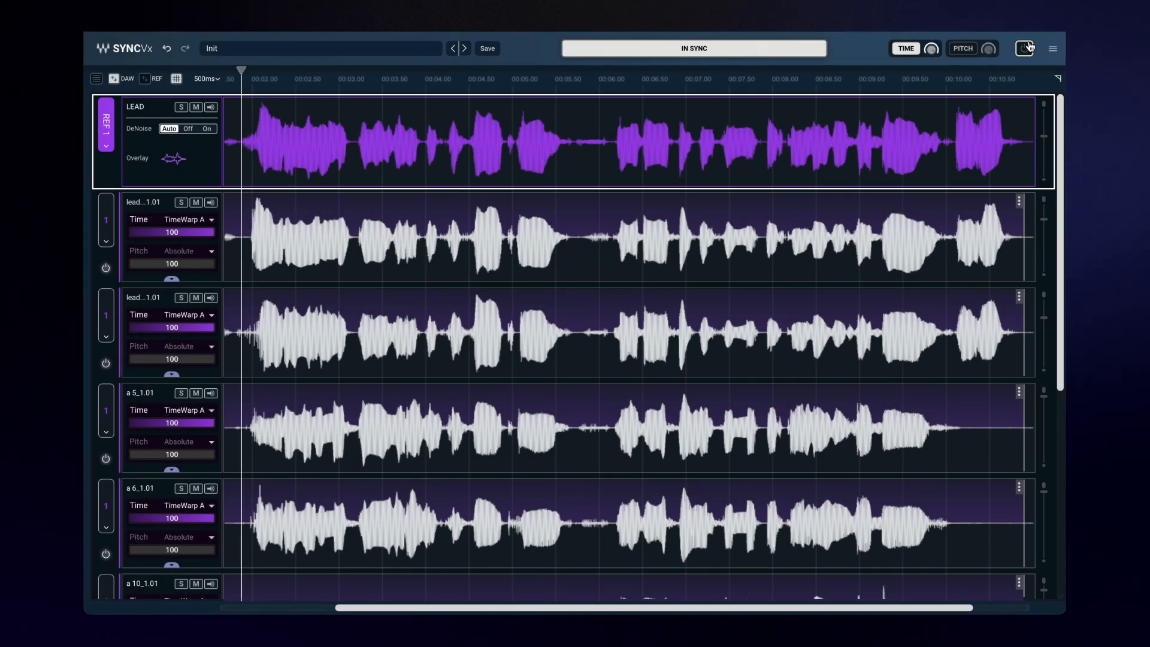
{"action": "left_click", "coordinate": [1024, 49]}
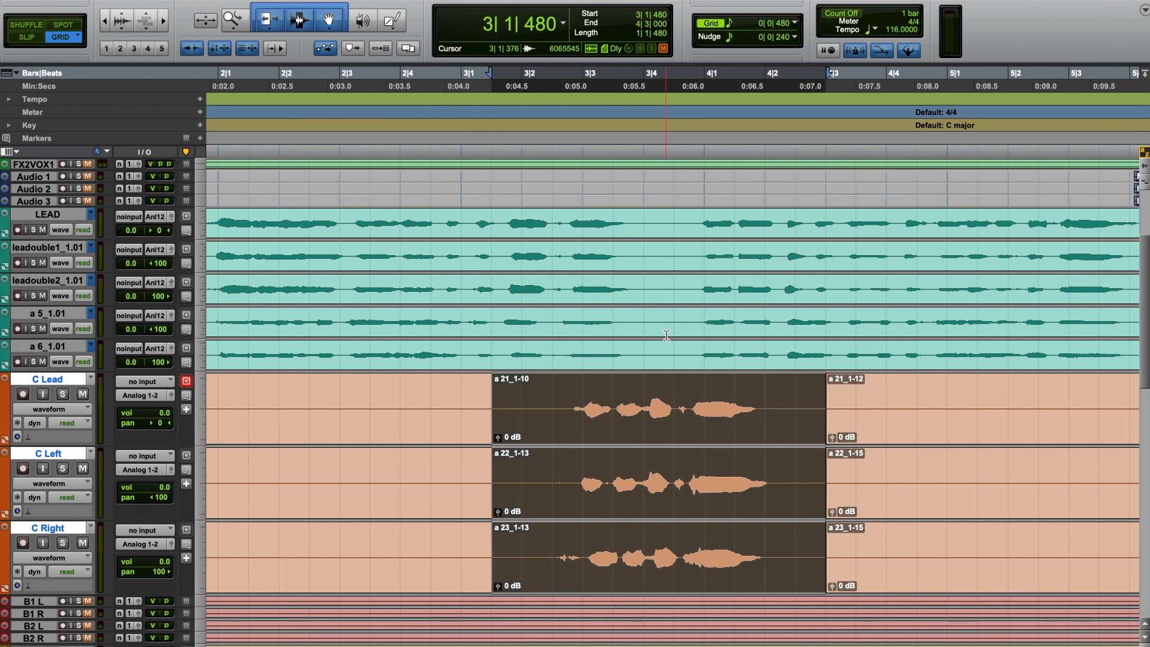
Step: Open the selected C Lead, C Left and C Right clips from the Pro Tools session in Sync Vx
{"action": "right_click", "coordinate": [661, 456]}
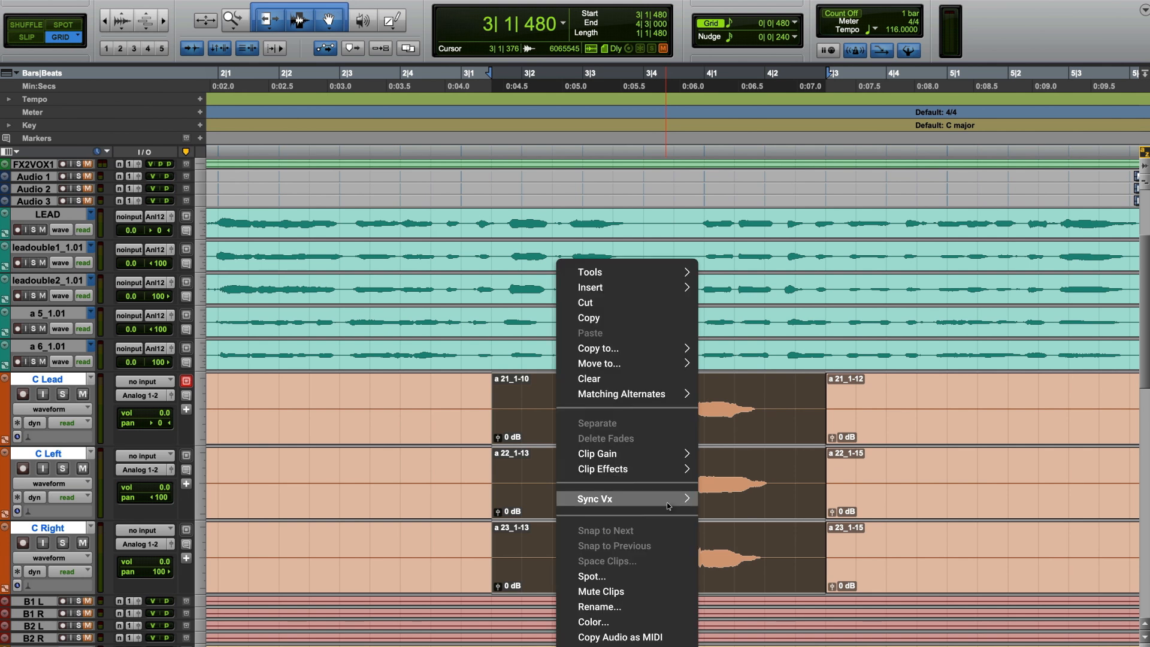
{"action": "mouse_move", "coordinate": [658, 498]}
{"action": "left_click", "coordinate": [723, 500]}
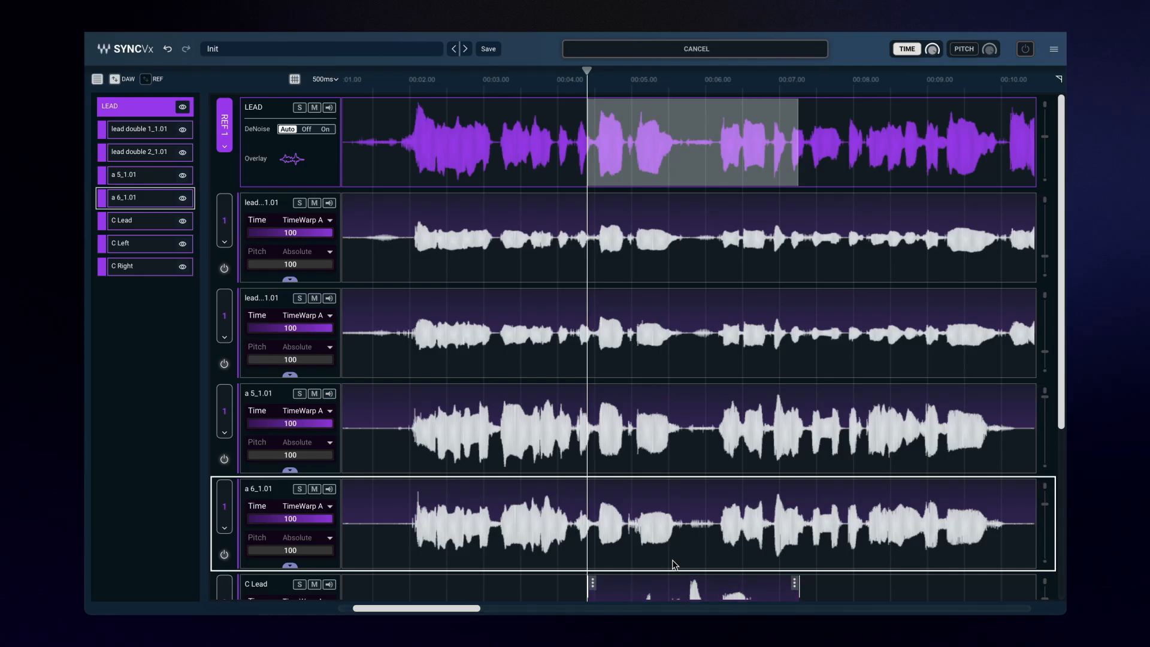
{"action": "scroll", "coordinate": [672, 559], "scroll_direction": "down", "scroll_amount": 5}
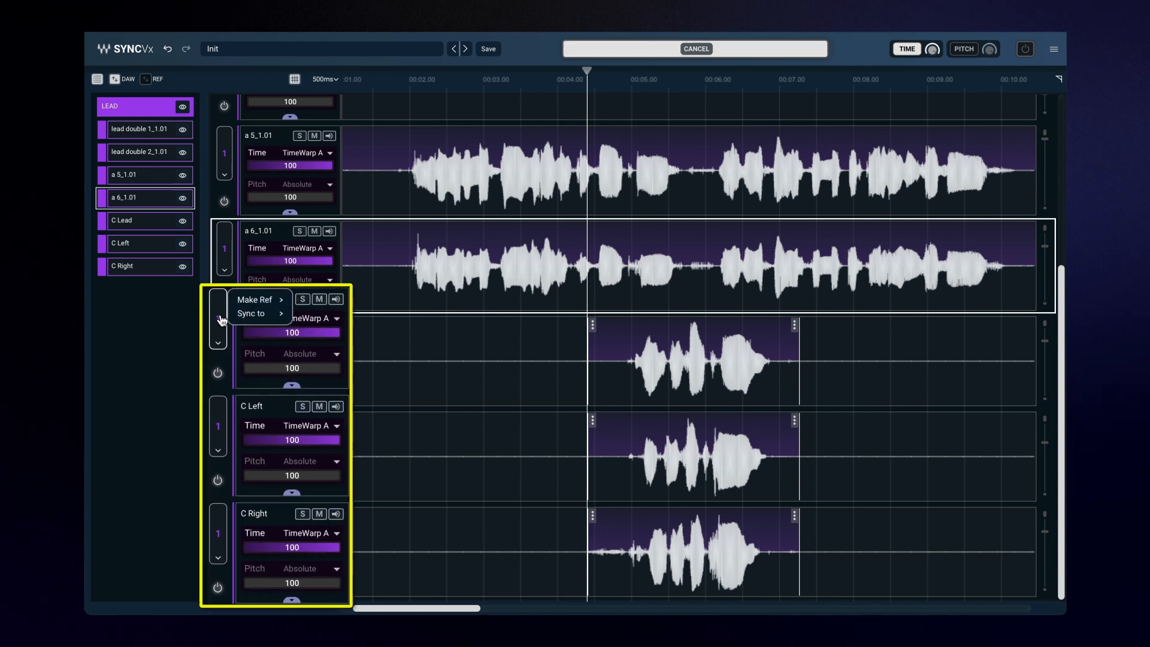
Step: Make C Lead reference 2 and assign C Left and C Right to that reference group
{"action": "left_click", "coordinate": [224, 343]}
{"action": "mouse_move", "coordinate": [251, 227]}
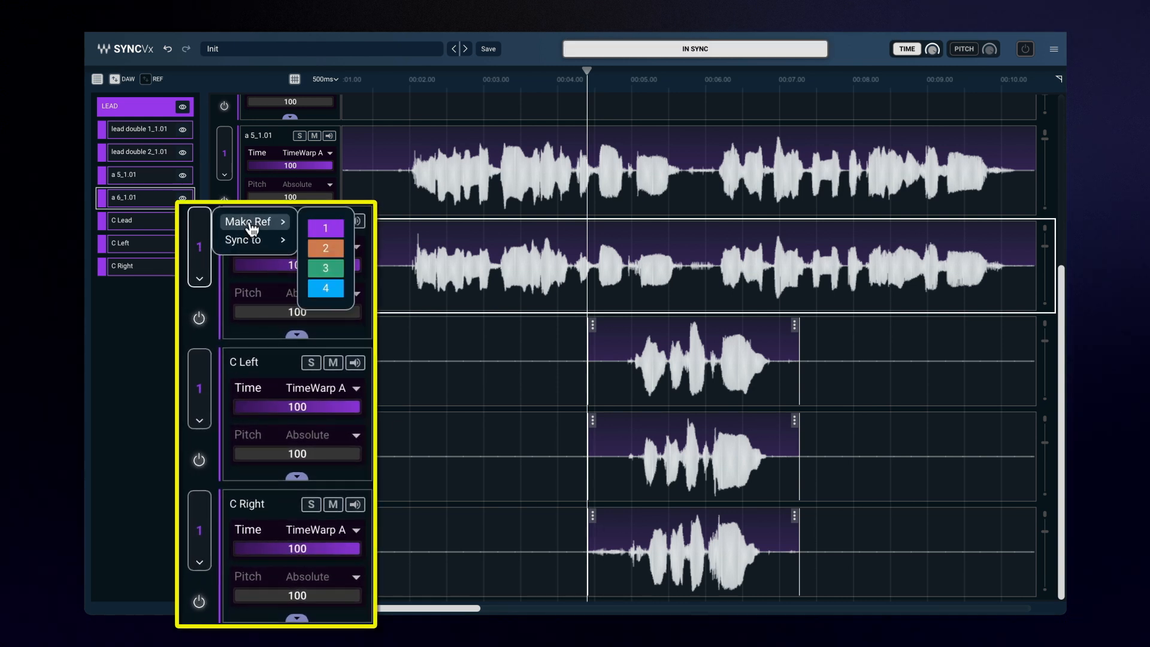
{"action": "left_click", "coordinate": [326, 247]}
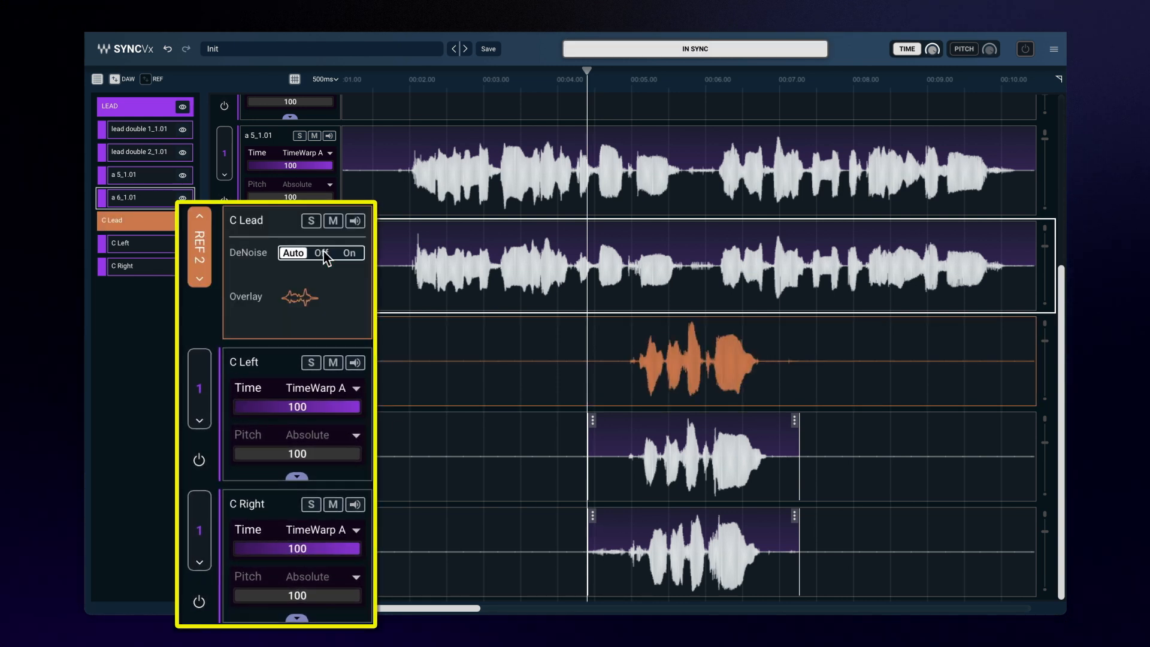
{"action": "left_click", "coordinate": [200, 421]}
{"action": "left_click", "coordinate": [199, 562]}
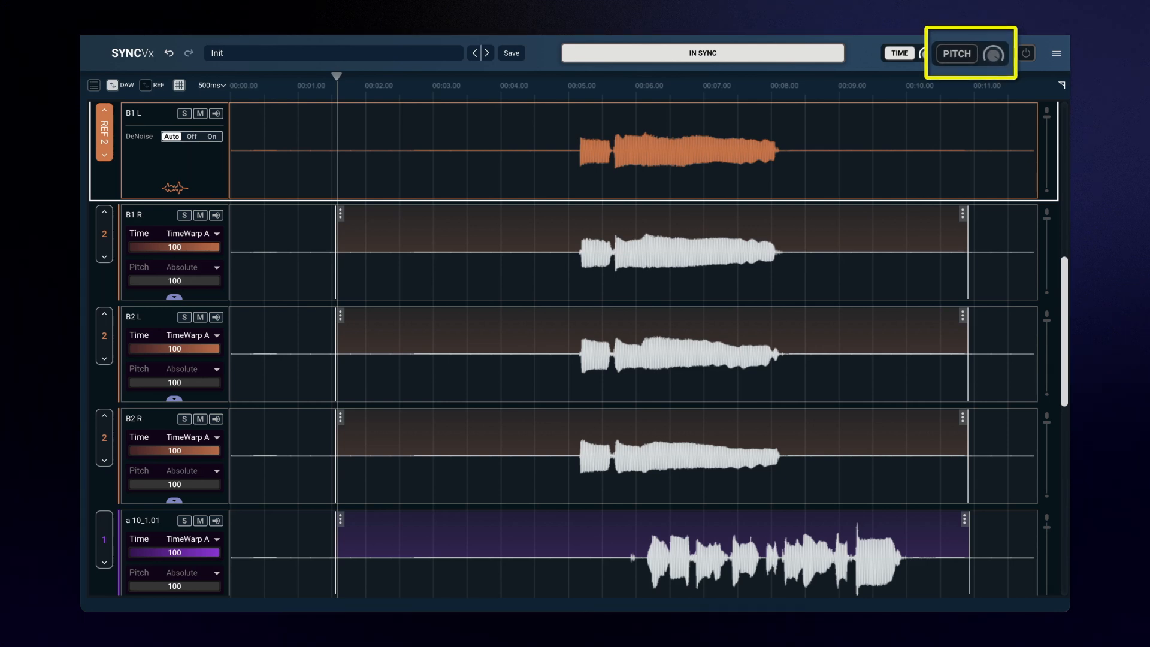
Step: Turn on global pitch syncing for the tracks
{"action": "left_click", "coordinate": [958, 54]}
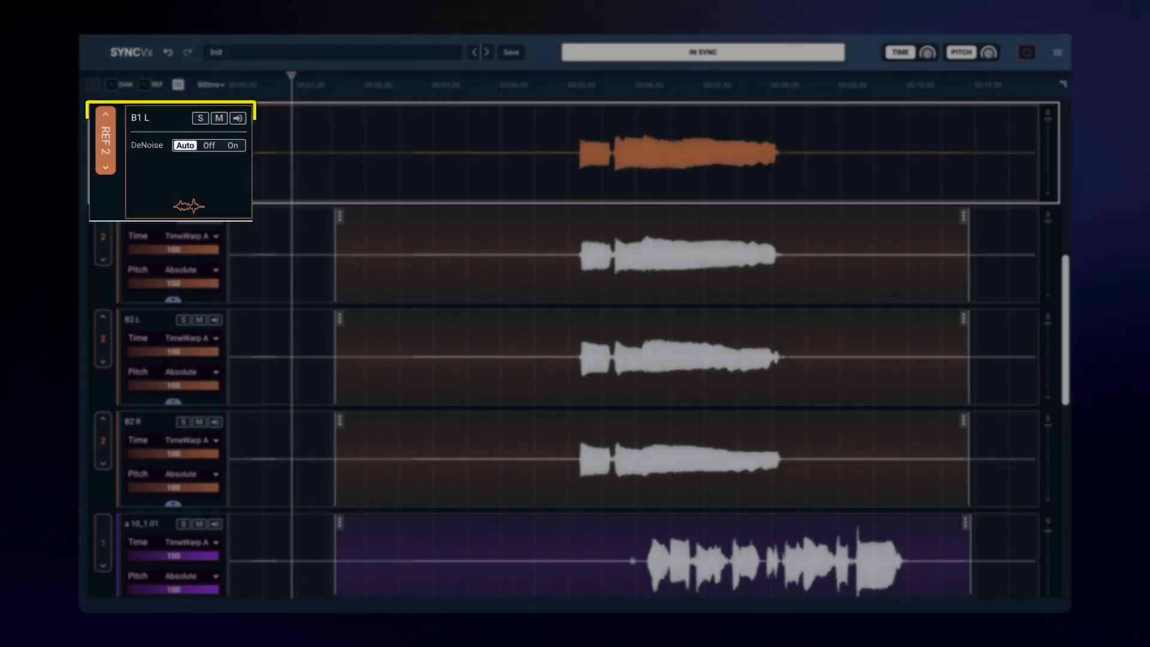
Step: Try the B1 L reference track's solo and volume controls and switch its DeNoise to Off, On and back to Auto
{"action": "left_click", "coordinate": [225, 123]}
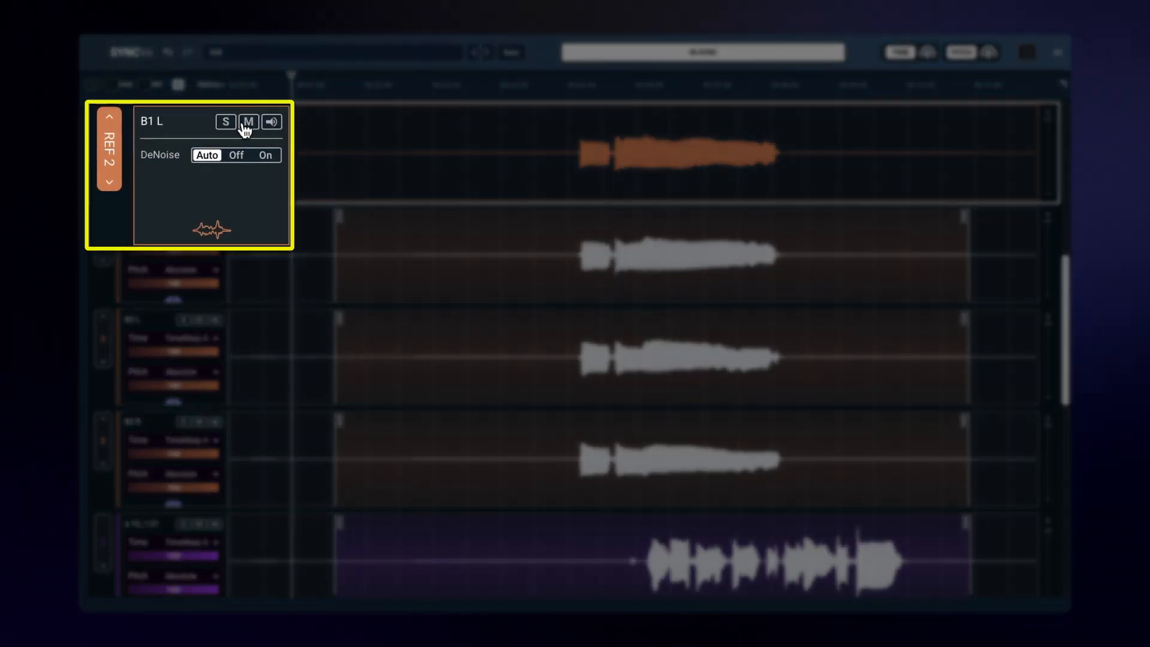
{"action": "left_click", "coordinate": [271, 122]}
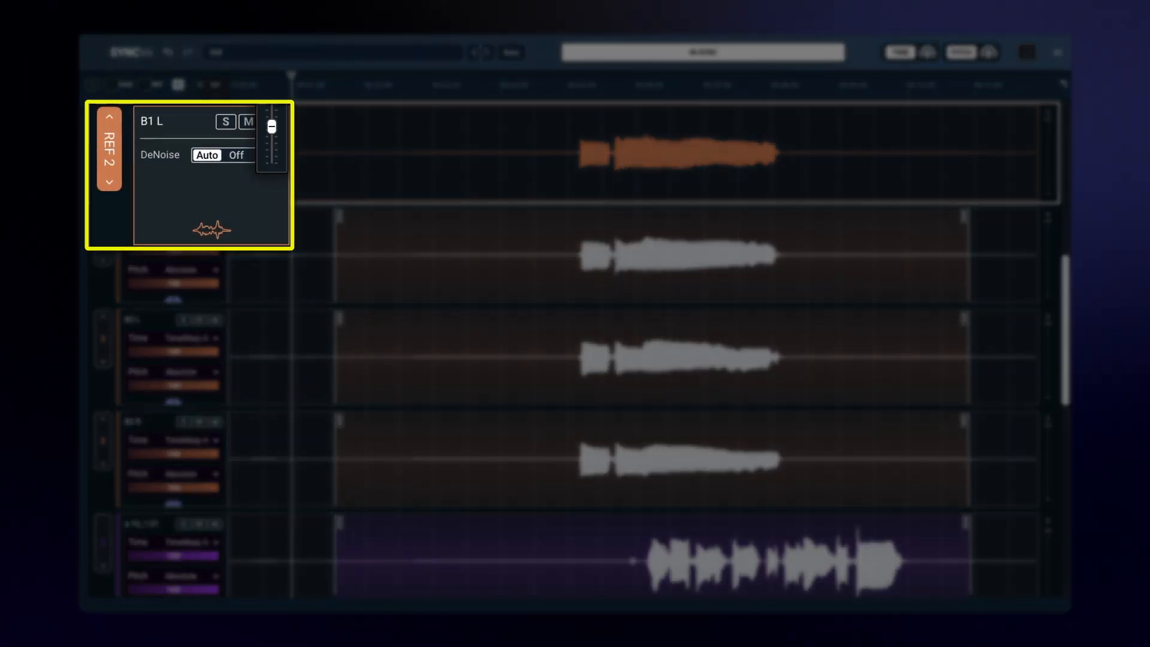
{"action": "left_click", "coordinate": [237, 156]}
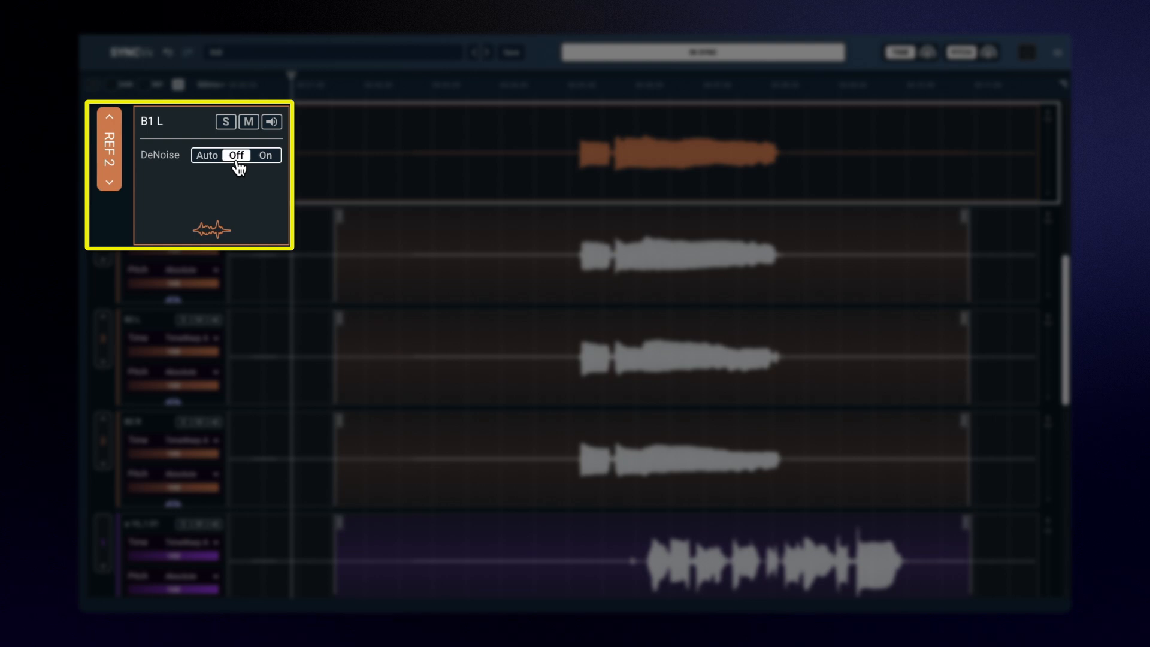
{"action": "left_click", "coordinate": [266, 157]}
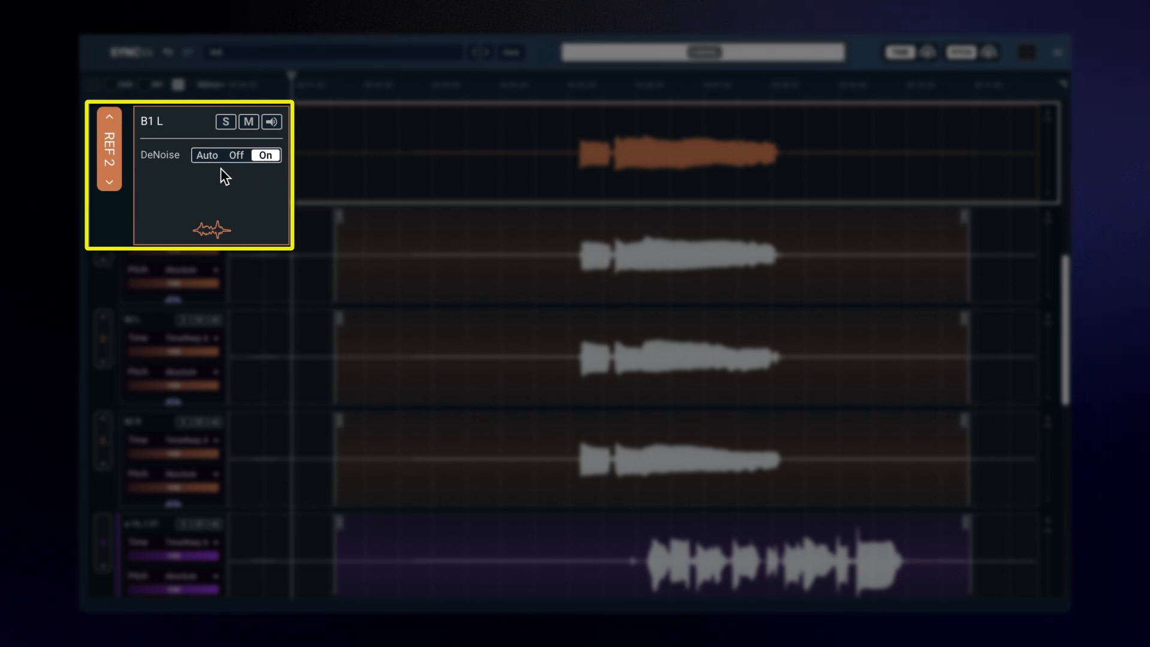
{"action": "left_click", "coordinate": [209, 157]}
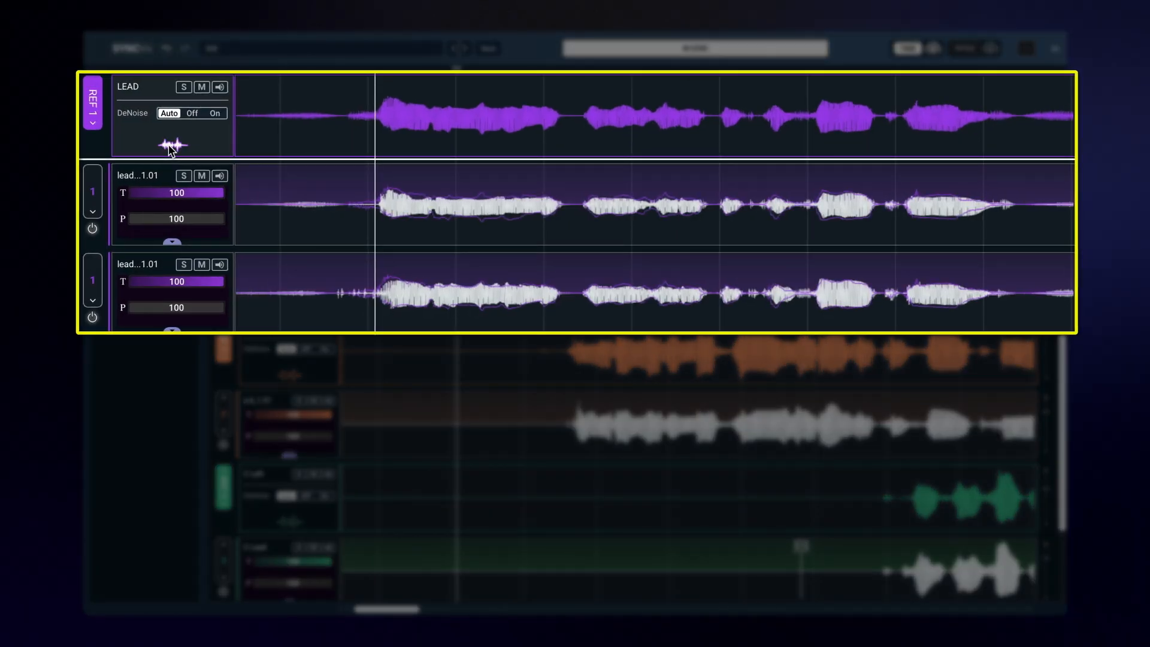
Step: Toggle the LEAD reference's waveform overlay to compare its timing with the lead doubles
{"action": "left_click", "coordinate": [169, 147]}
{"action": "left_click", "coordinate": [169, 148]}
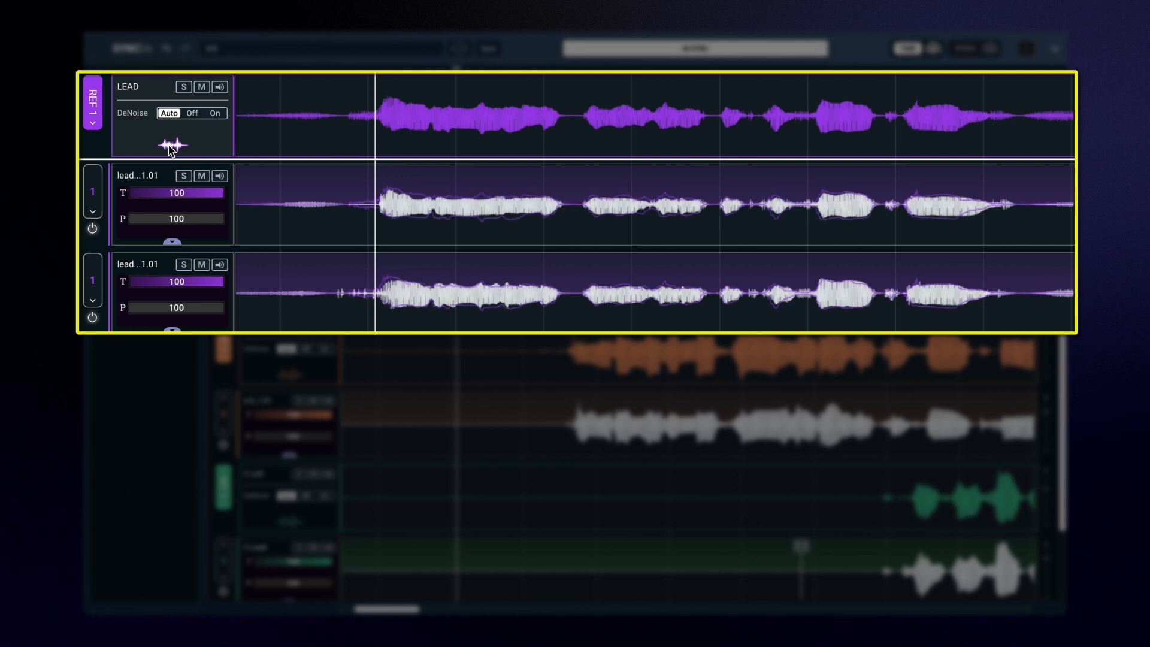
{"action": "left_click", "coordinate": [171, 148]}
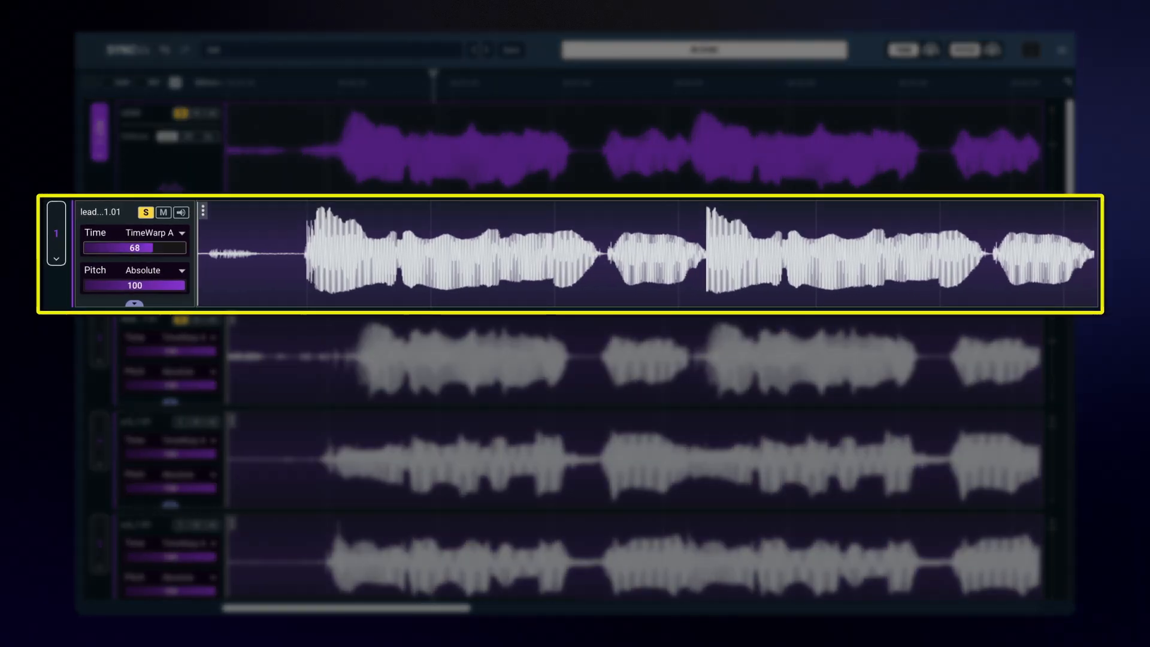
Step: Set the first lead double's sync amounts to Time 68 and Pitch 76, using the TimeWarp B algorithm
{"action": "left_click", "coordinate": [154, 248]}
{"action": "left_click", "coordinate": [159, 285]}
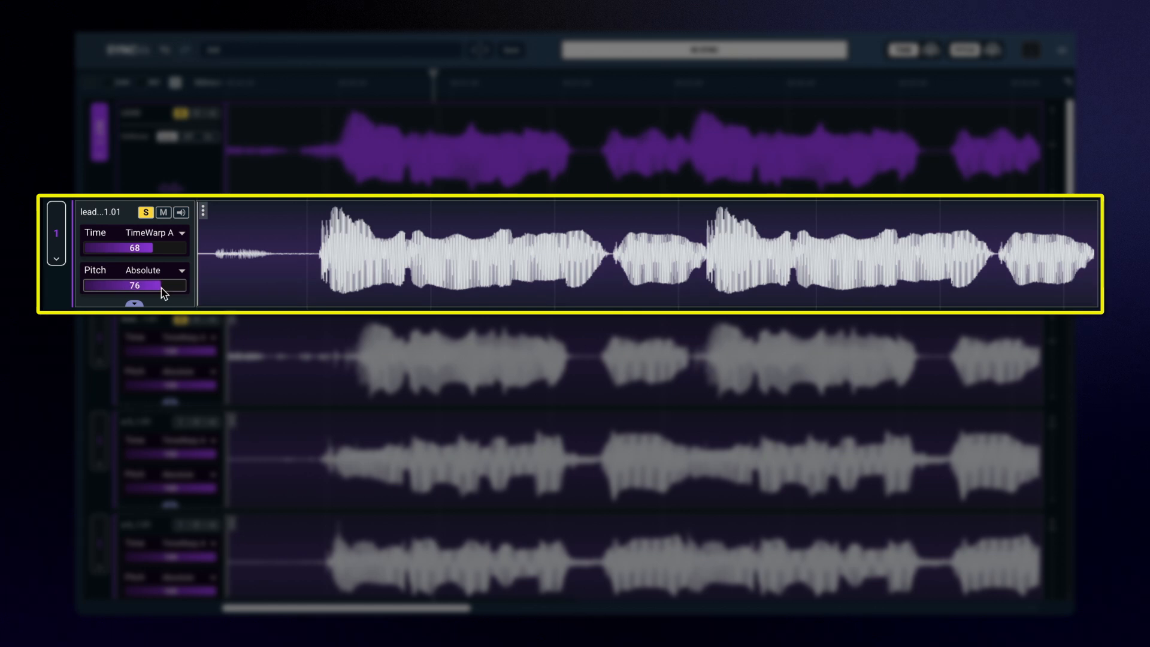
{"action": "left_click", "coordinate": [182, 236]}
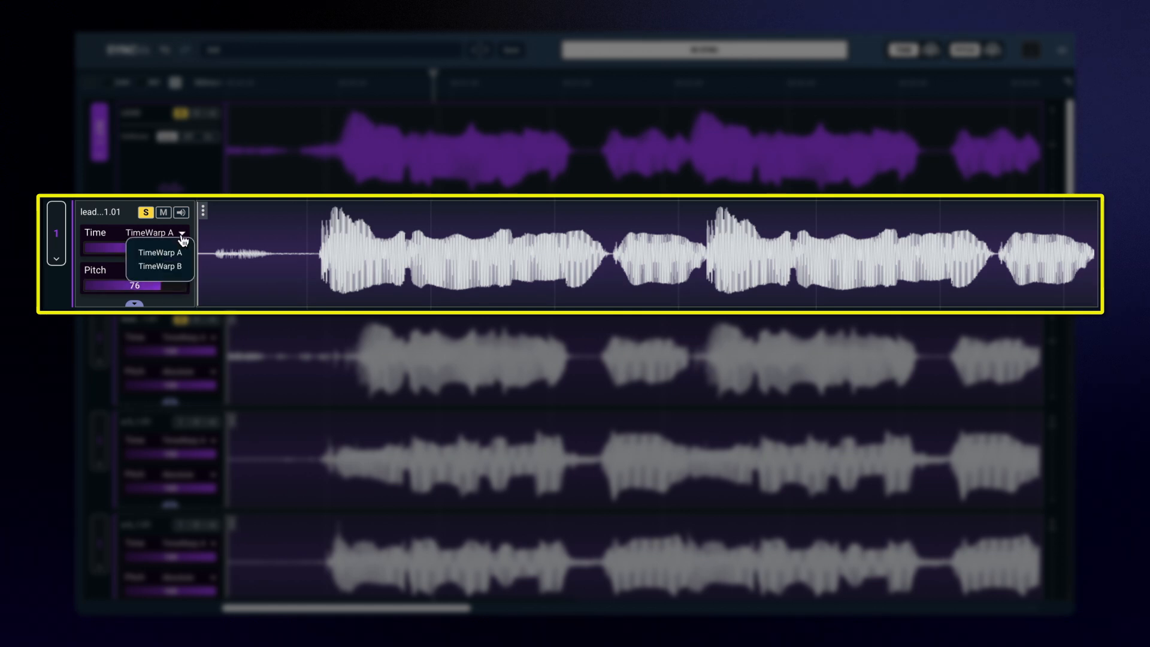
{"action": "left_click", "coordinate": [170, 271]}
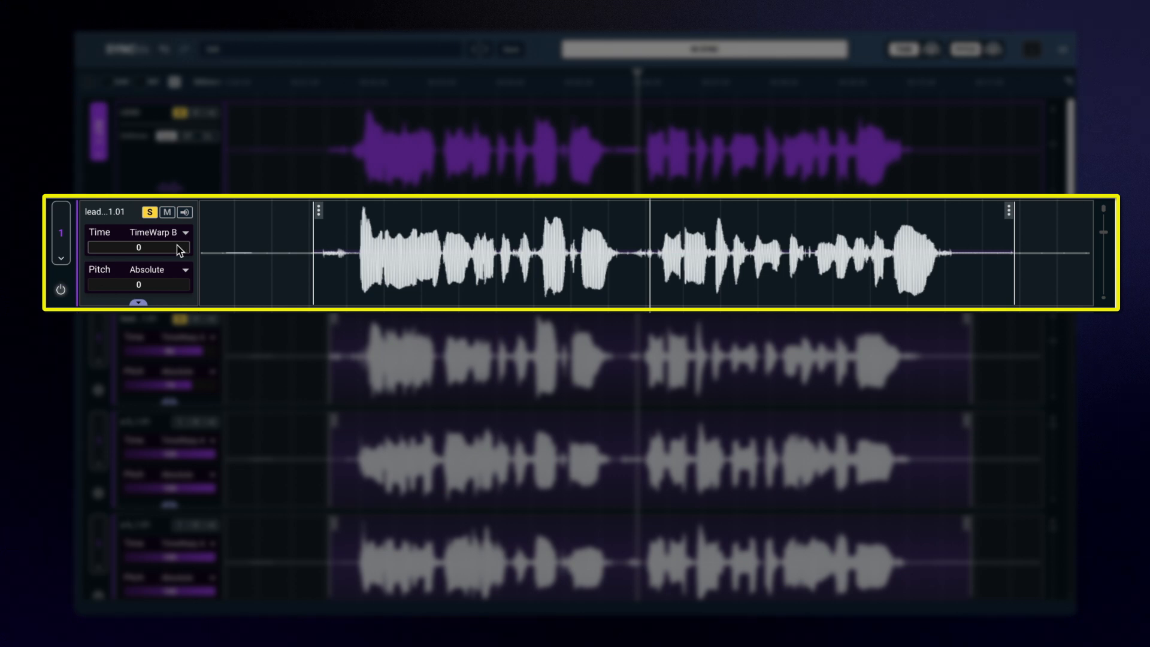
Step: Raise the first lead double's Time amount to 100 and increase its Pitch amount from zero
{"action": "left_click_drag", "start_coordinate": [90, 247], "coordinate": [191, 247]}
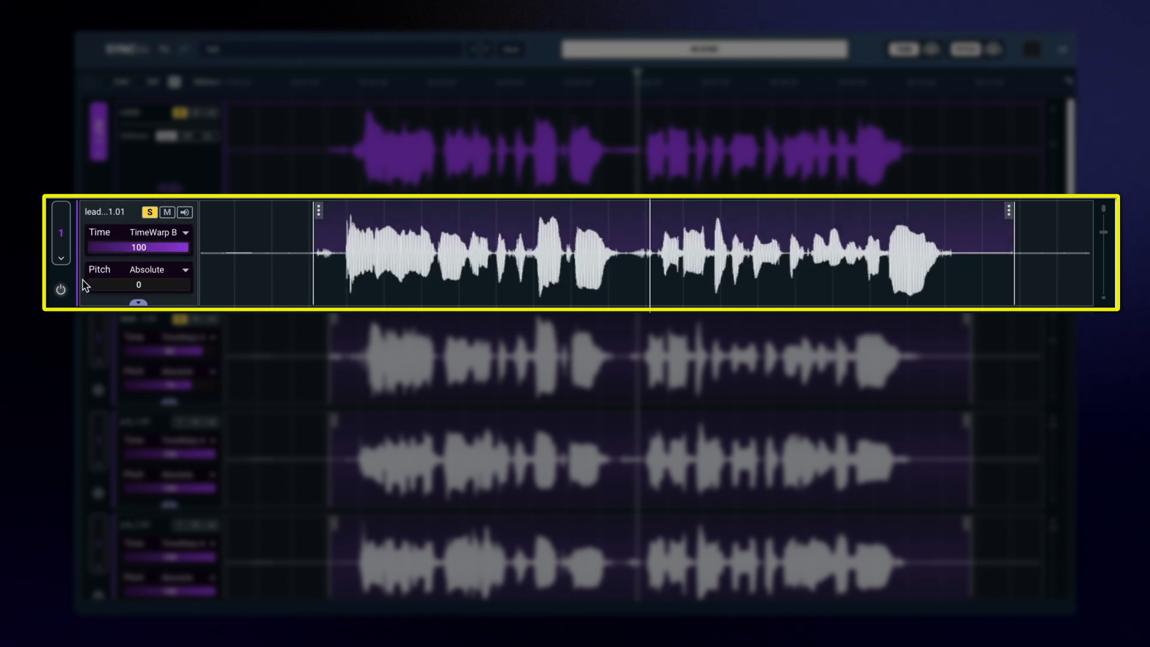
{"action": "left_click_drag", "start_coordinate": [104, 288], "coordinate": [189, 285]}
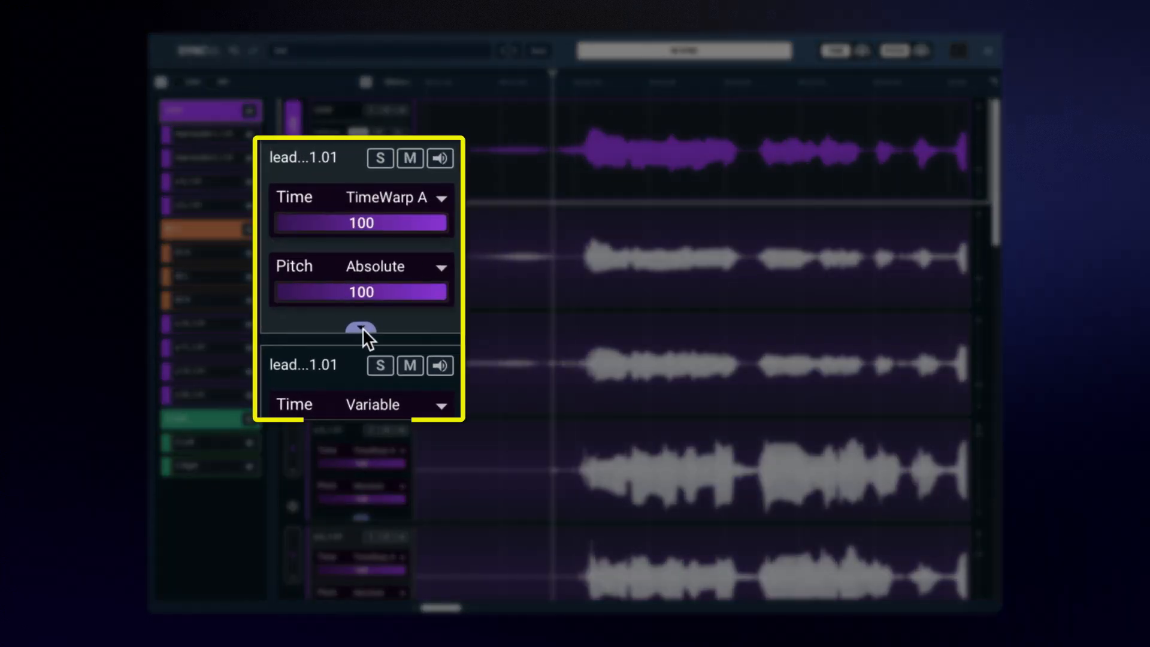
Step: Transpose the lead double by -12 semitones and adjust the transposition in cents with Fine mode enabled
{"action": "left_click", "coordinate": [362, 328]}
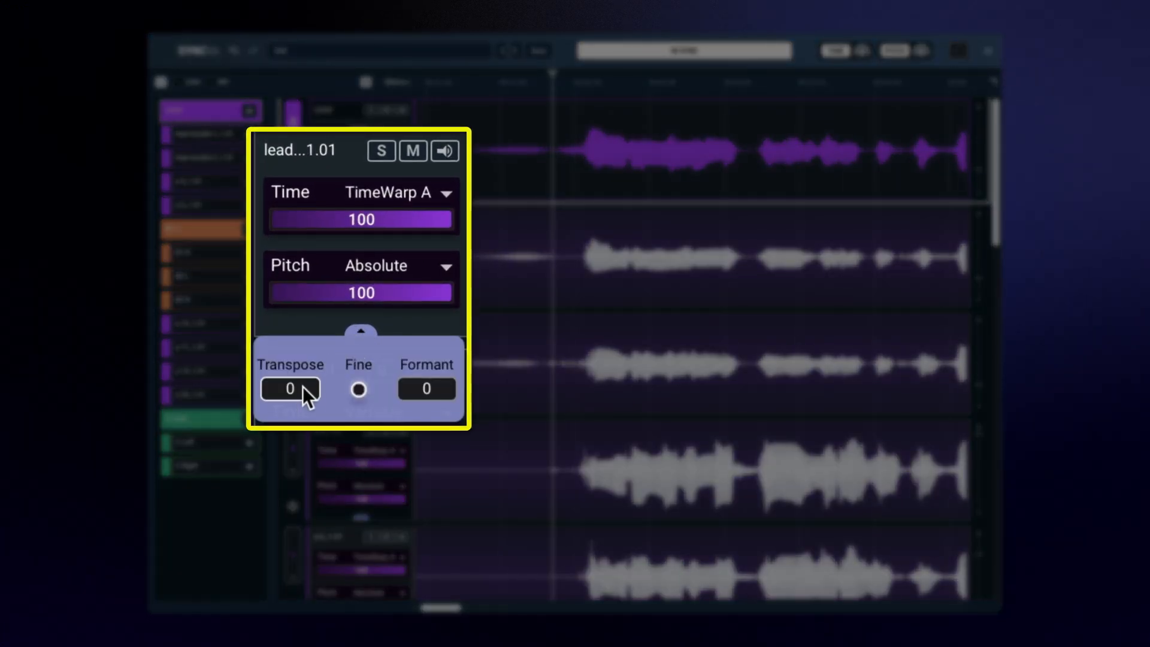
{"action": "left_click_drag", "start_coordinate": [290, 389], "coordinate": [291, 434]}
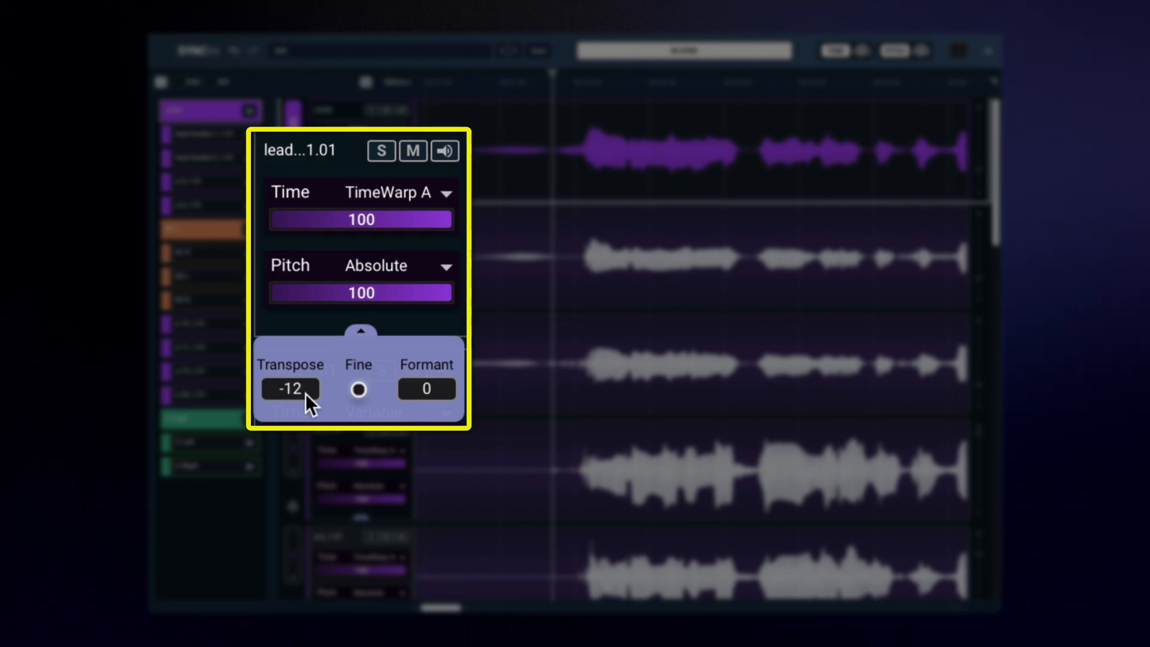
{"action": "left_click", "coordinate": [361, 390]}
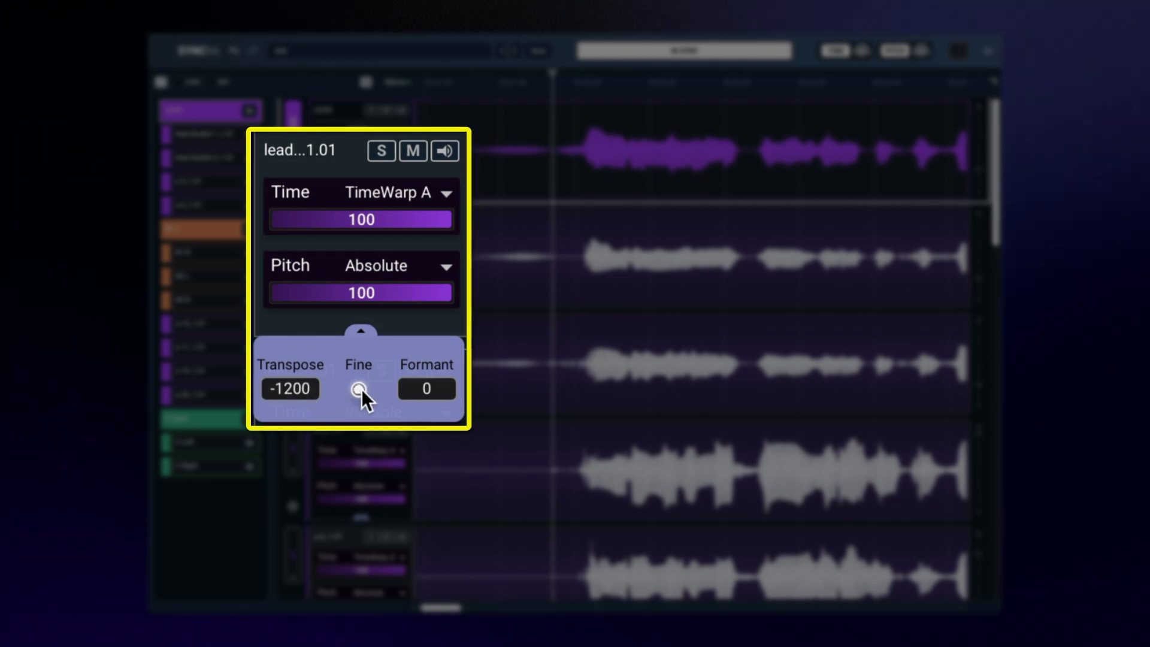
{"action": "left_click_drag", "start_coordinate": [291, 390], "coordinate": [291, 359]}
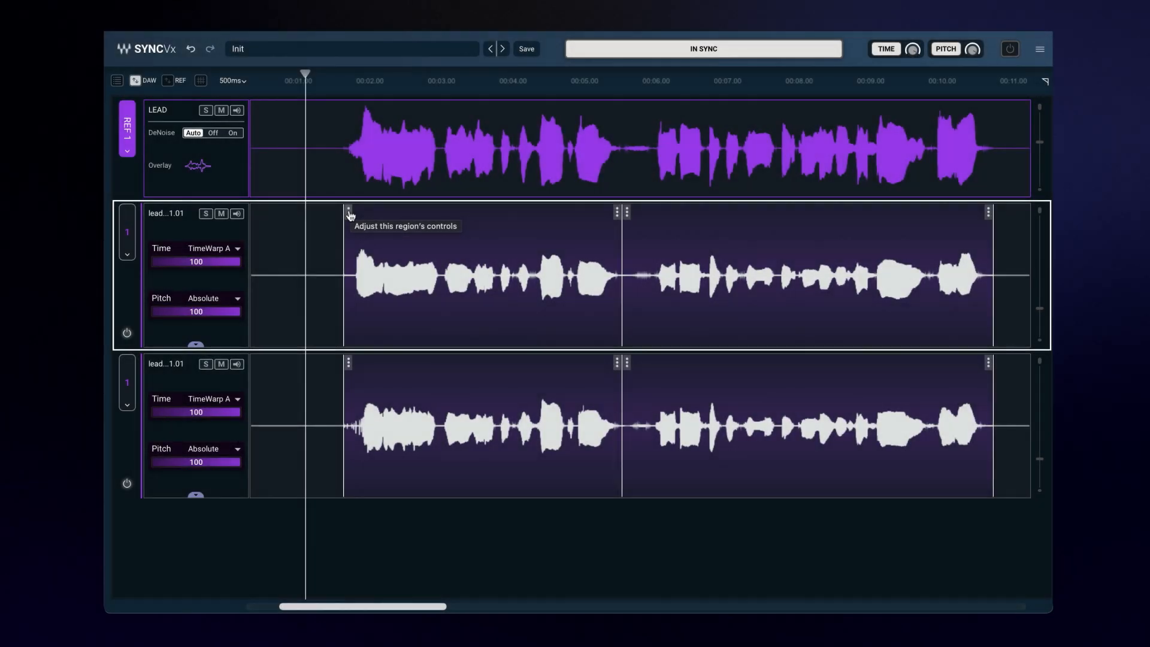
Step: Set the Time amount of the upper lead double's first region to 90
{"action": "left_click", "coordinate": [348, 212]}
{"action": "double_click", "coordinate": [326, 226]}
{"action": "key", "text": "Return"}
{"action": "left_click", "coordinate": [617, 217]}
{"action": "double_click", "coordinate": [327, 225]}
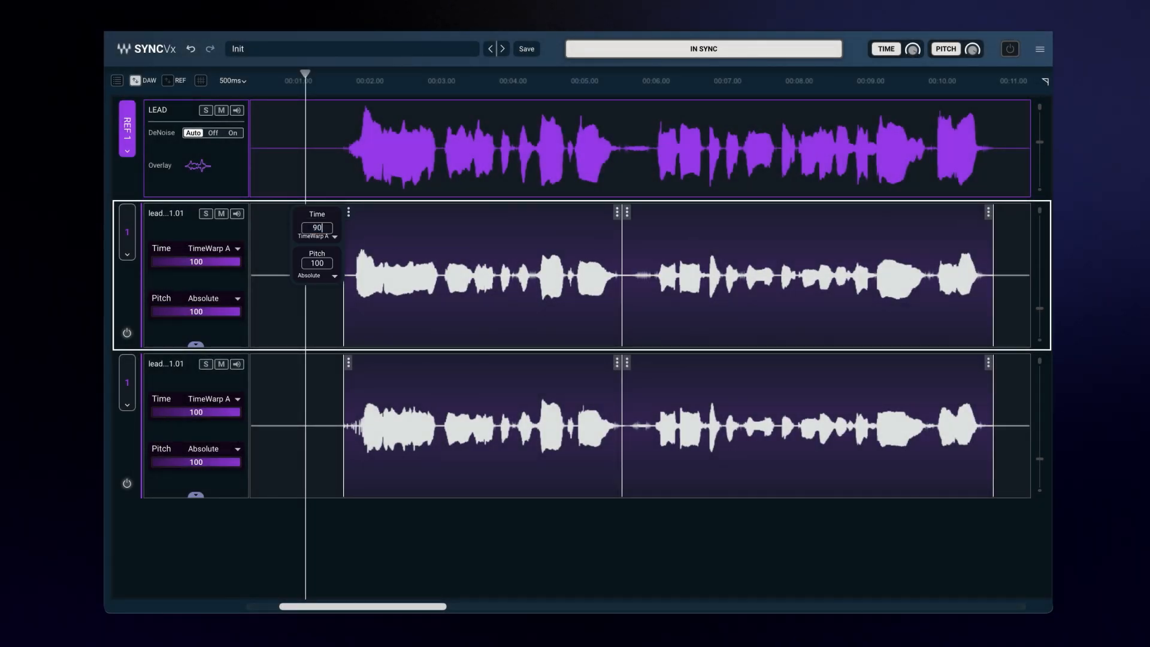
{"action": "key", "text": "Return"}
Step: Adjust the regions' transpose and formant controls on both lead doubles, setting Formant to 4 for the lower double's second region
{"action": "left_click", "coordinate": [617, 216]}
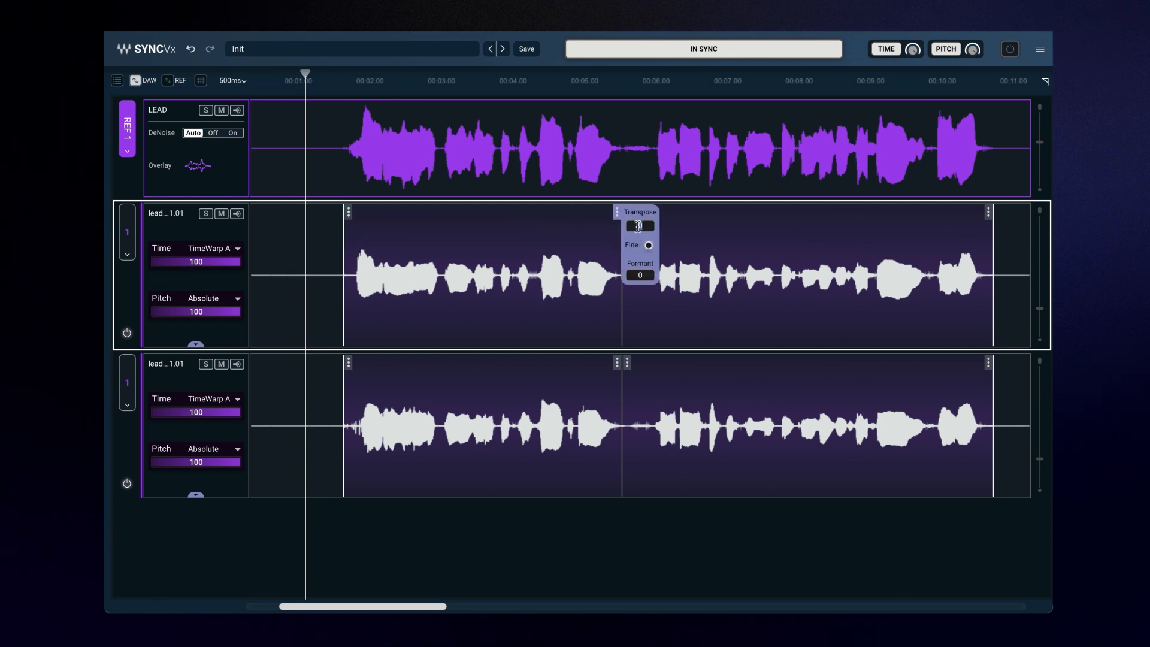
{"action": "left_click", "coordinate": [988, 216]}
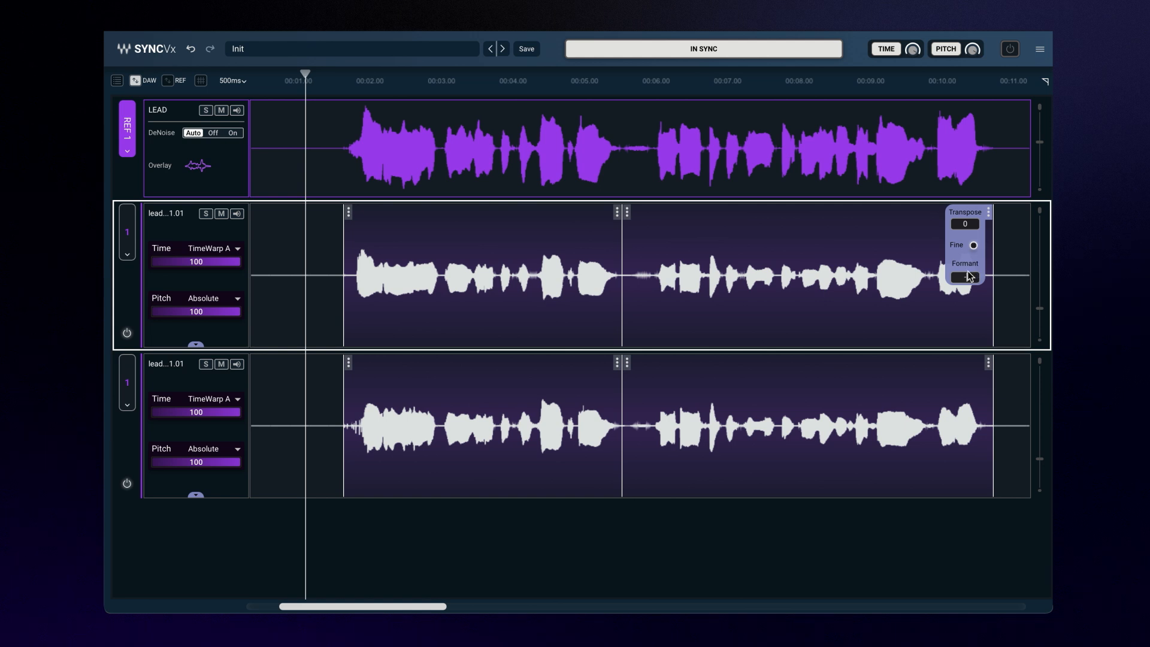
{"action": "left_click", "coordinate": [988, 365]}
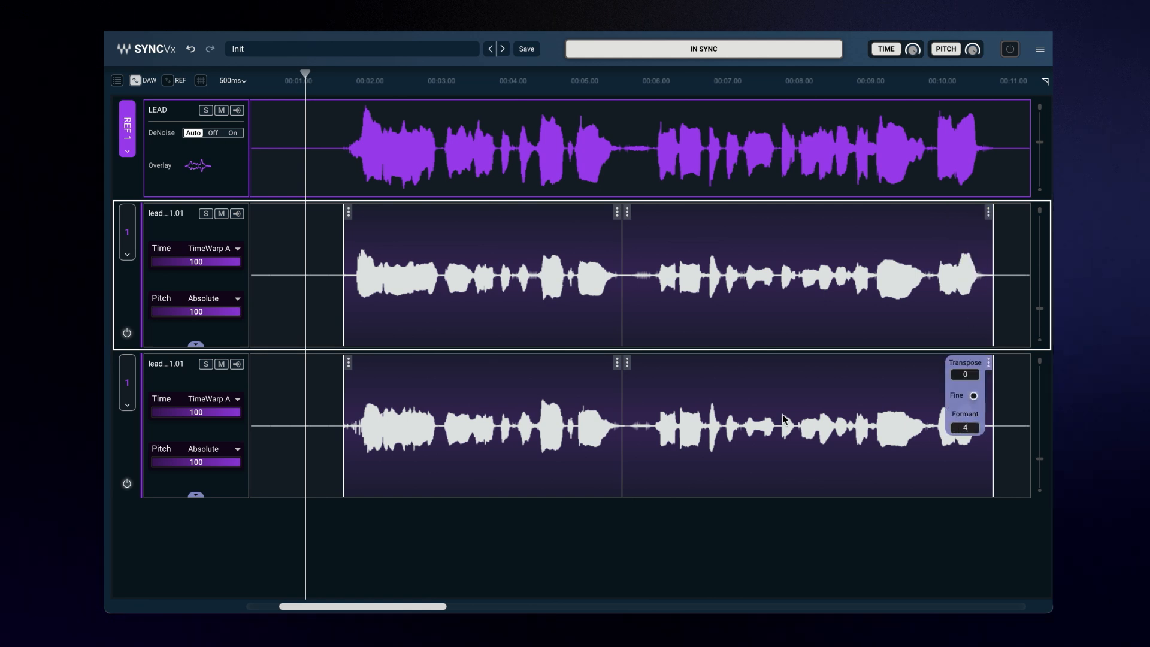
{"action": "left_click", "coordinate": [616, 366]}
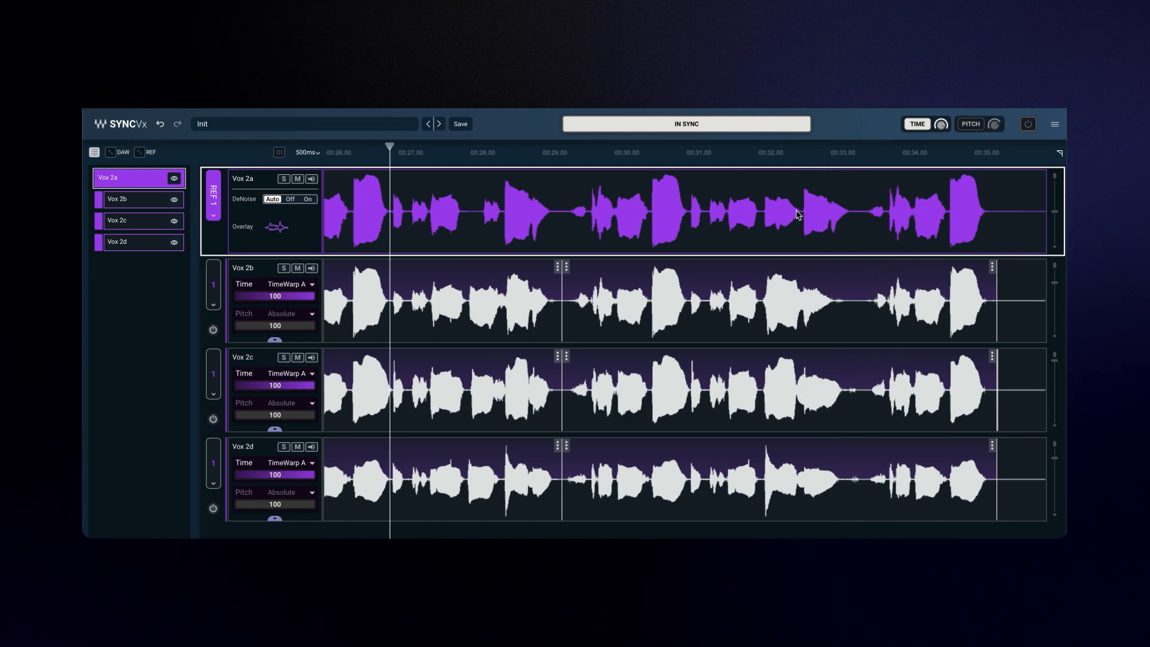
Step: Exclude the short Vox 2a reference section around 00:32 from syncing and play the tracks from shortly before 00:27
{"action": "left_click", "coordinate": [764, 188]}
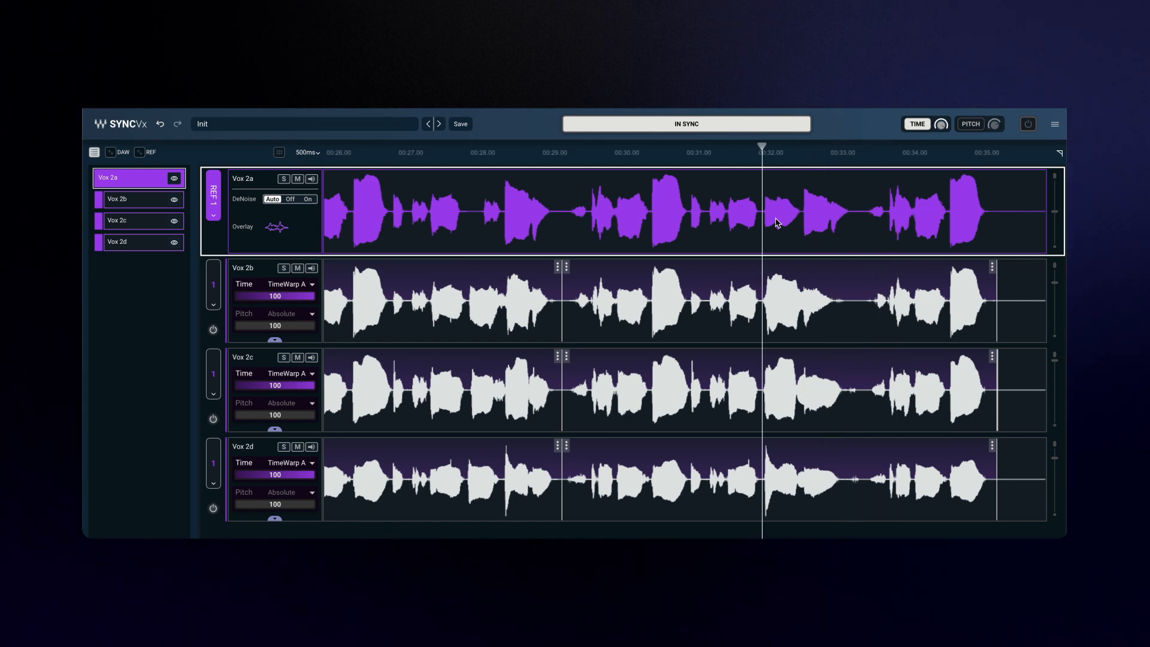
{"action": "key", "text": "i"}
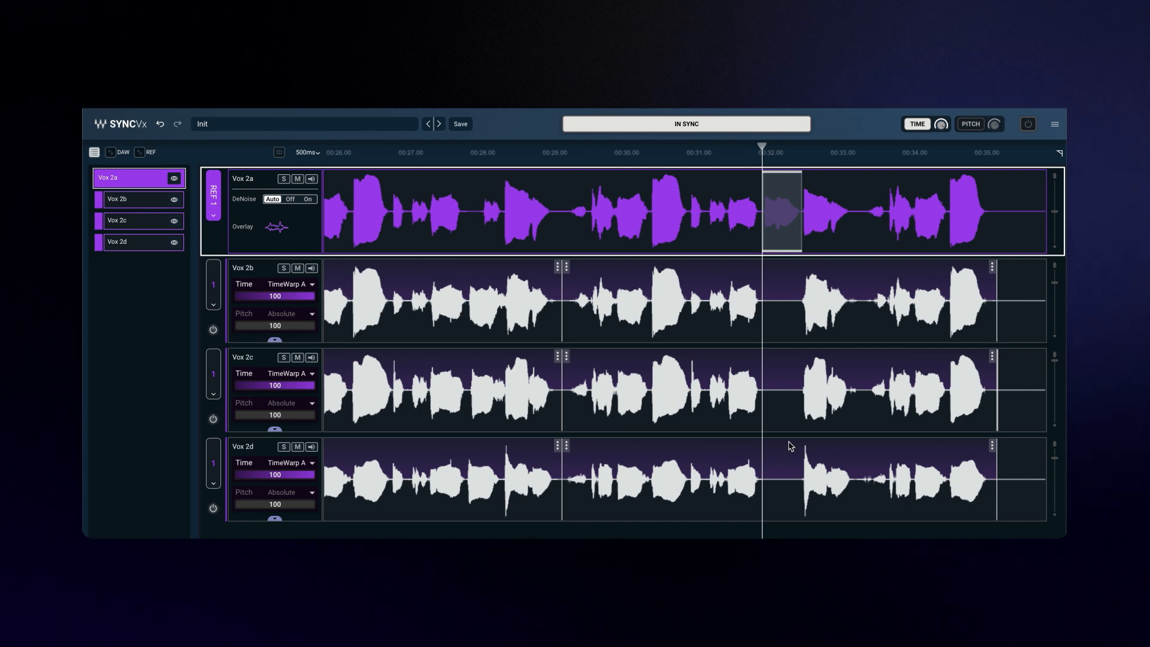
{"action": "left_click", "coordinate": [389, 154]}
{"action": "key", "text": "space"}
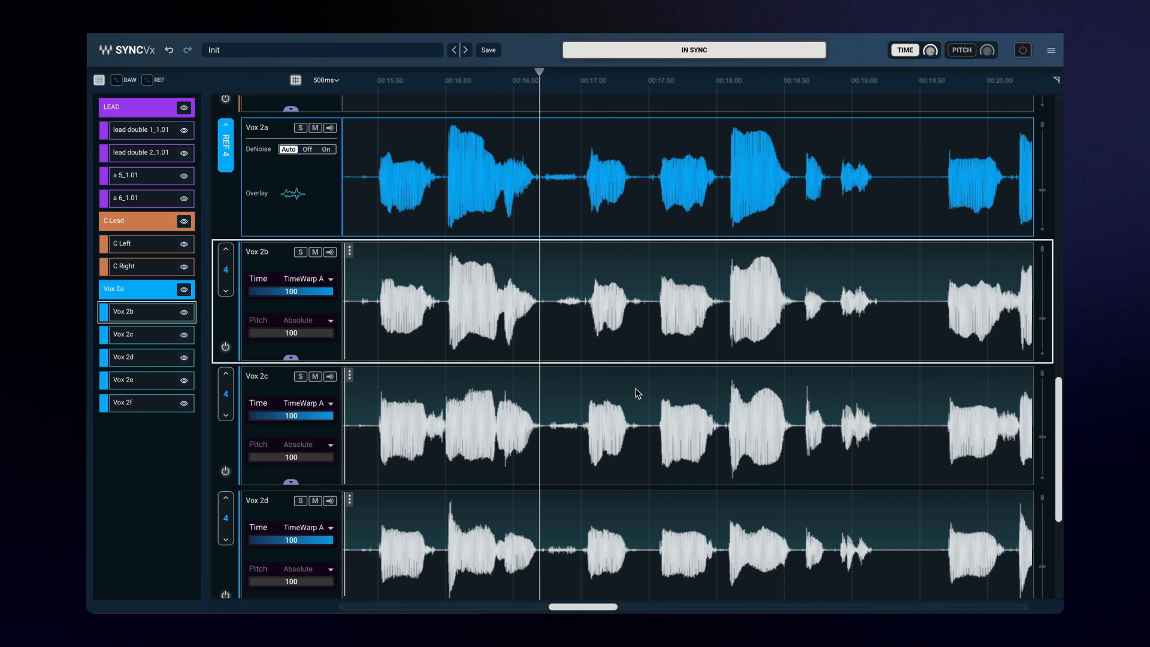
Step: Bypass the Vox 2b section starting around 00:16.7 and extend the bypassed range to about 00:19.4
{"action": "left_click_drag", "start_coordinate": [546, 279], "coordinate": [666, 282]}
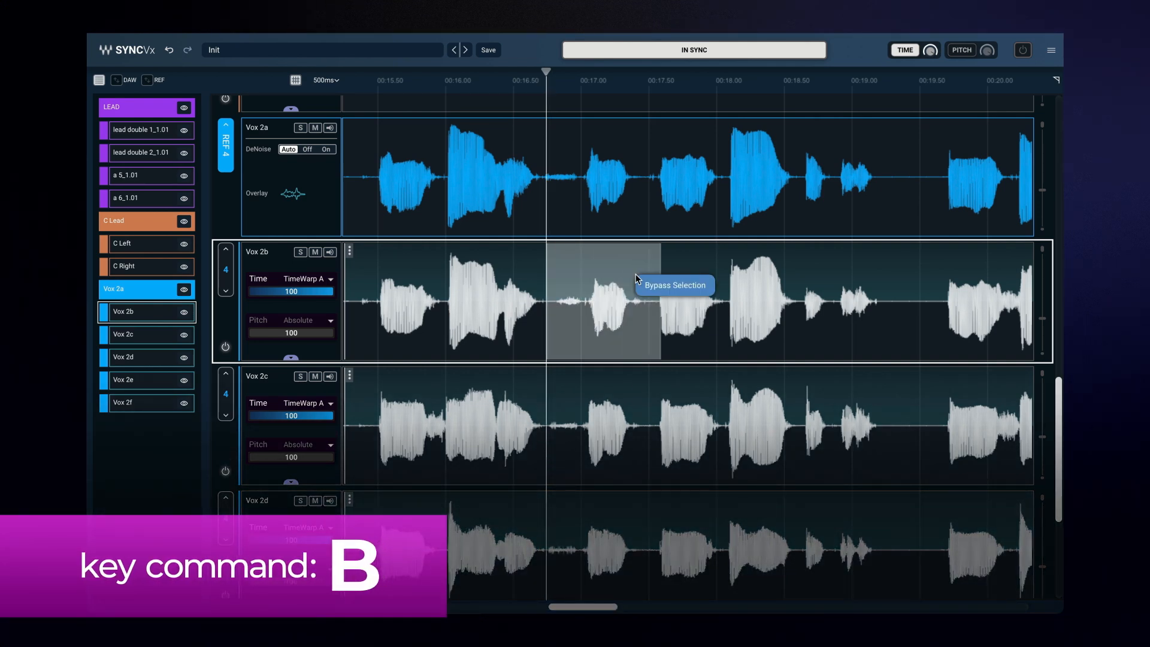
{"action": "key", "text": "b"}
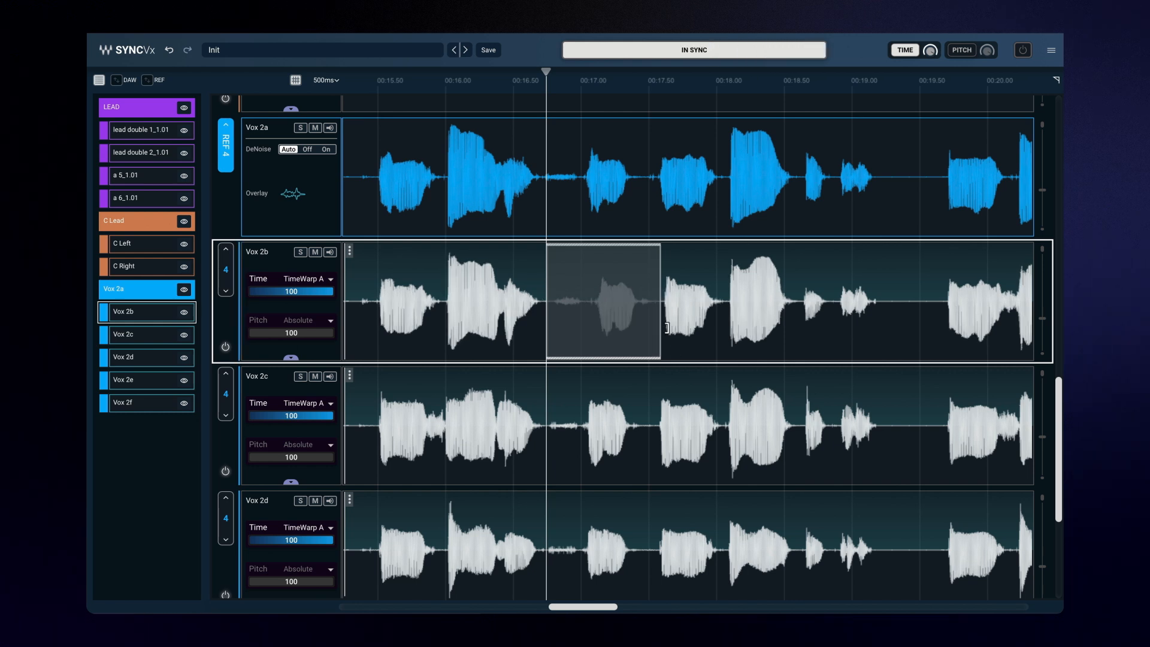
{"action": "left_click_drag", "start_coordinate": [665, 324], "coordinate": [909, 308]}
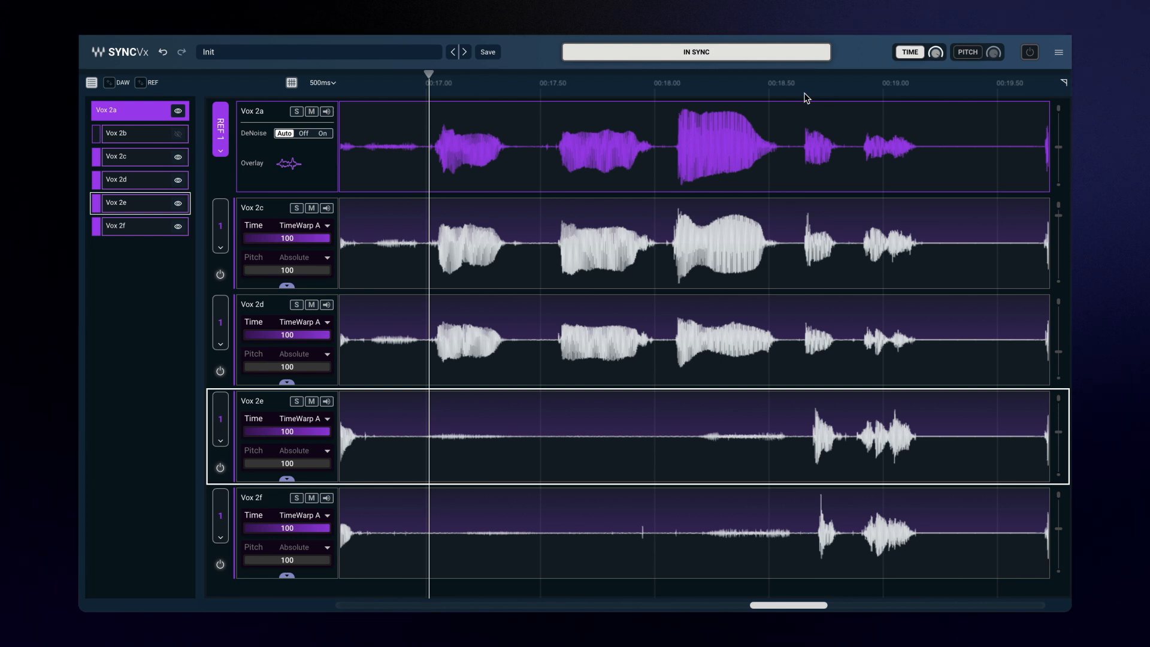
Step: Create a SyncMarker on Vox 2e at the onset of the phrase near 00:18.7
{"action": "left_click", "coordinate": [805, 96]}
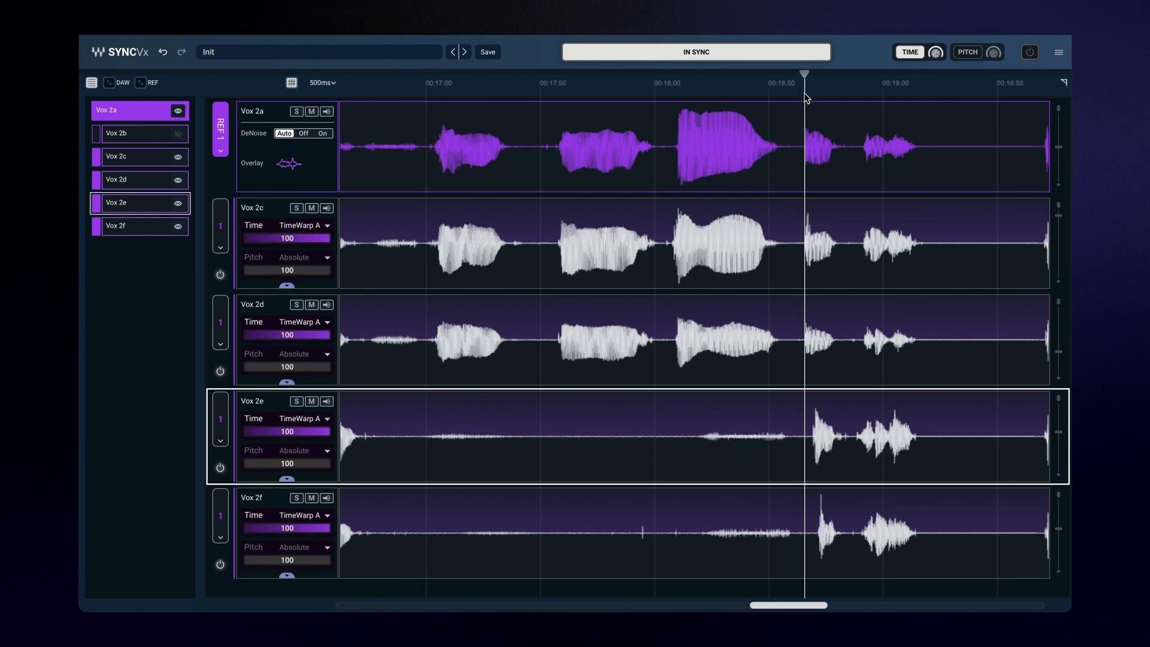
{"action": "scroll", "coordinate": [805, 105], "scroll_direction": "up", "scroll_amount": 6}
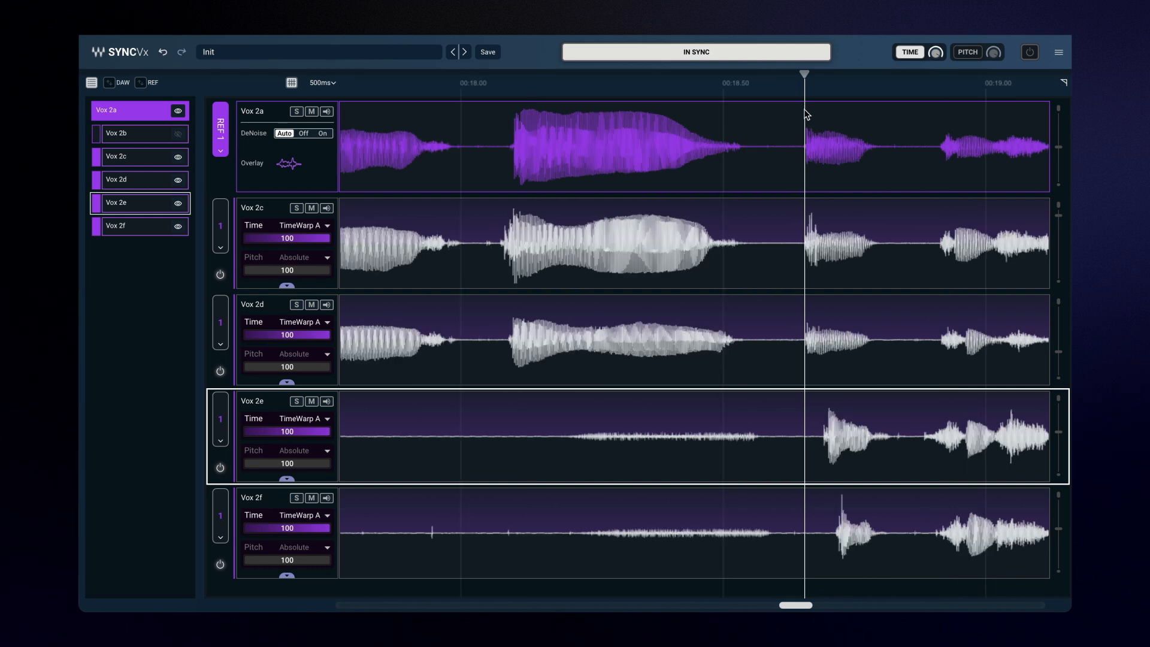
{"action": "scroll", "coordinate": [806, 105], "scroll_direction": "up", "scroll_amount": 1}
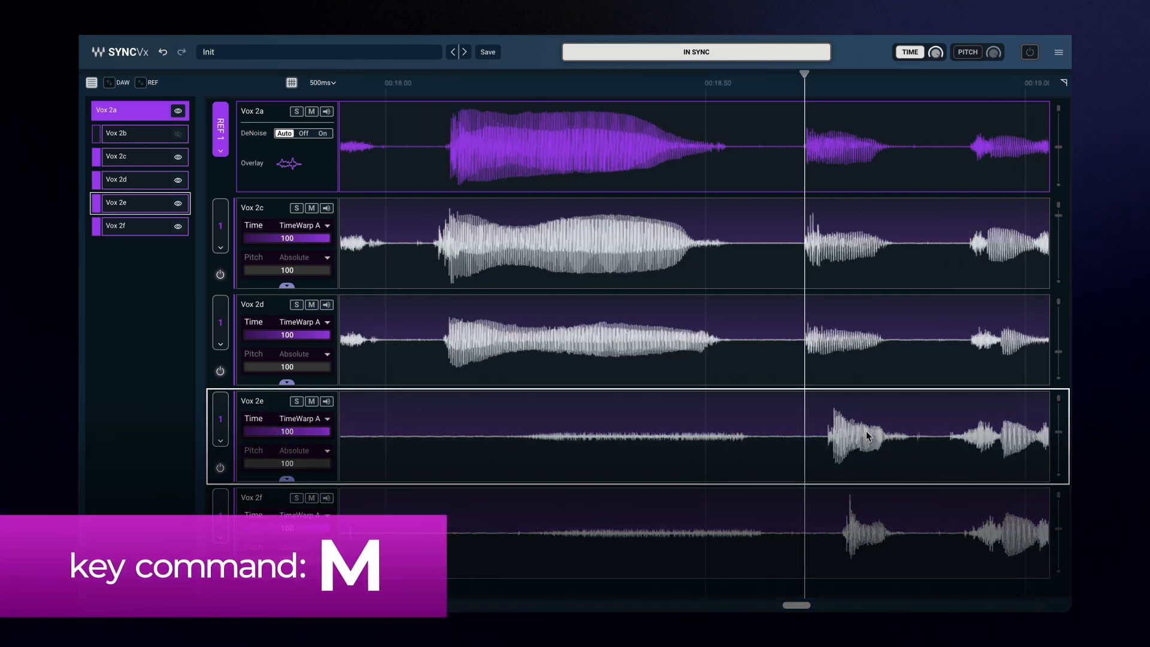
{"action": "left_click", "coordinate": [827, 446]}
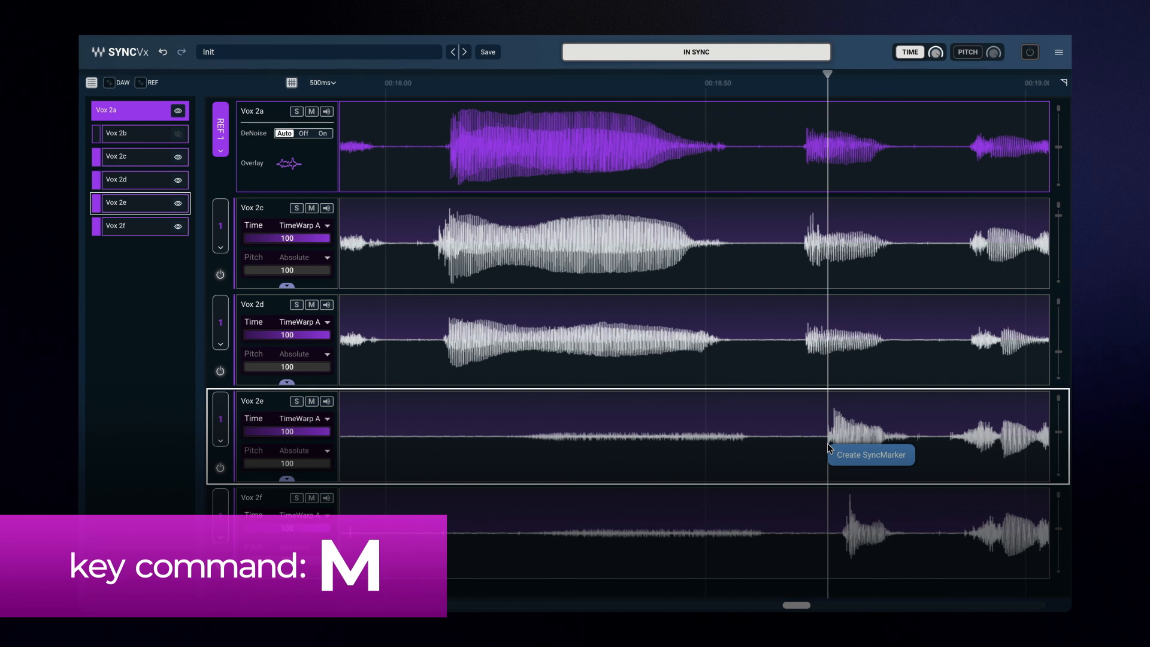
{"action": "left_click", "coordinate": [842, 454]}
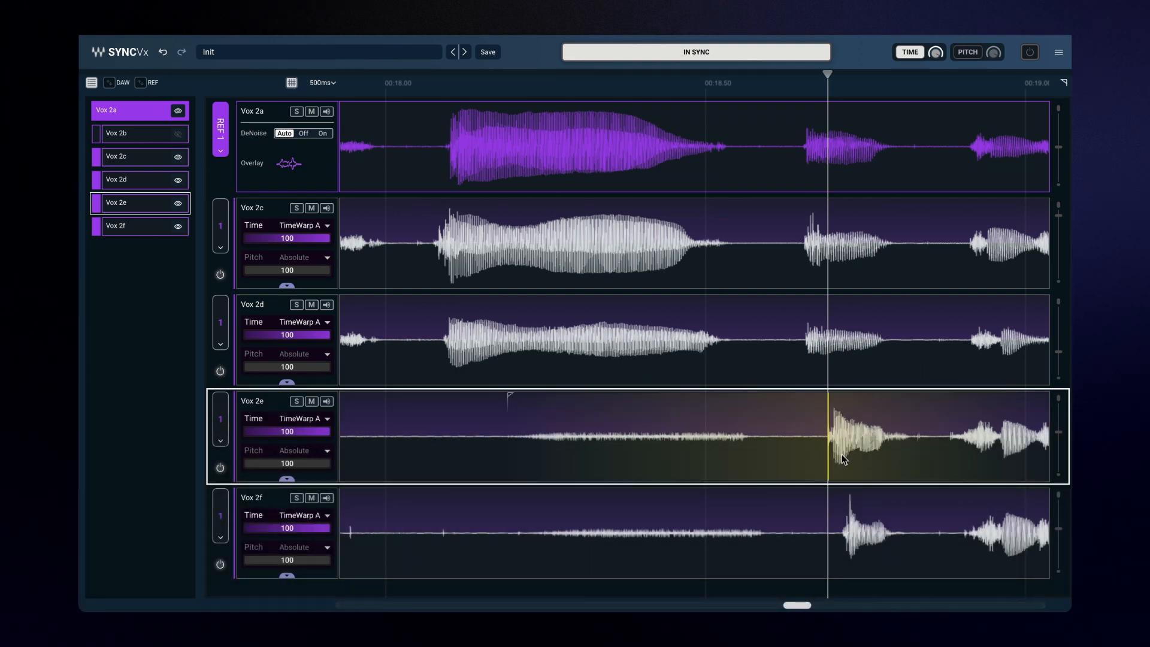
Step: Shorten the Vox 2e SyncMarker's range to end just before 00:19.00 and move the marker to the matching Vox 2a onset
{"action": "scroll", "coordinate": [842, 454], "scroll_direction": "right", "scroll_amount": 3}
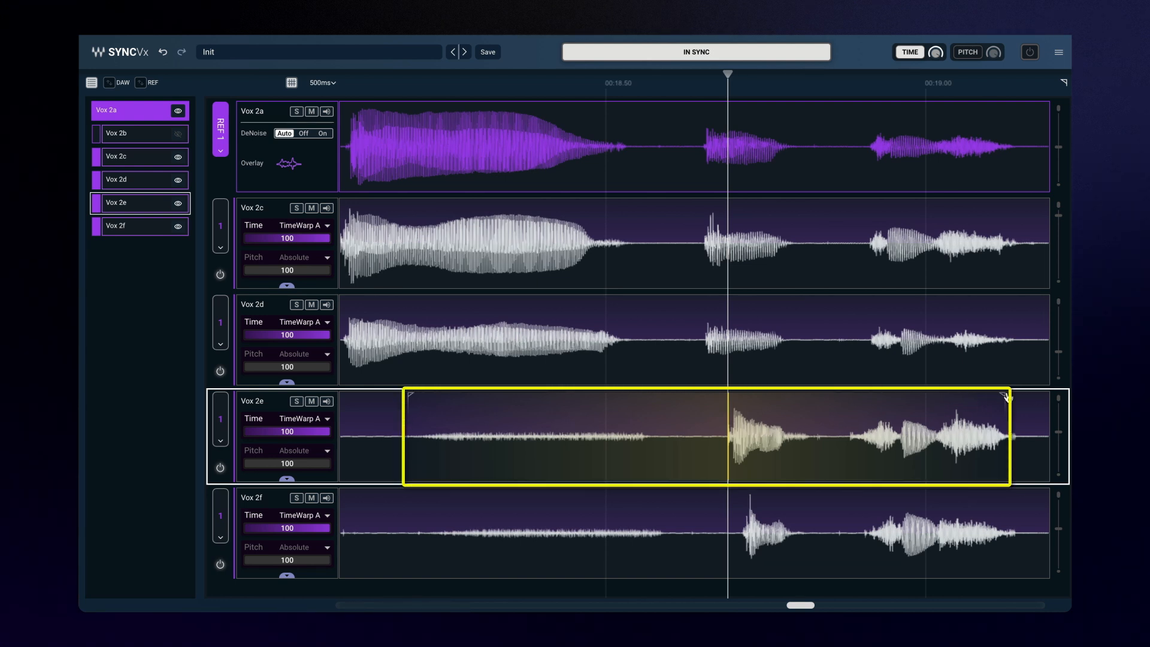
{"action": "left_click_drag", "start_coordinate": [1006, 399], "coordinate": [888, 400]}
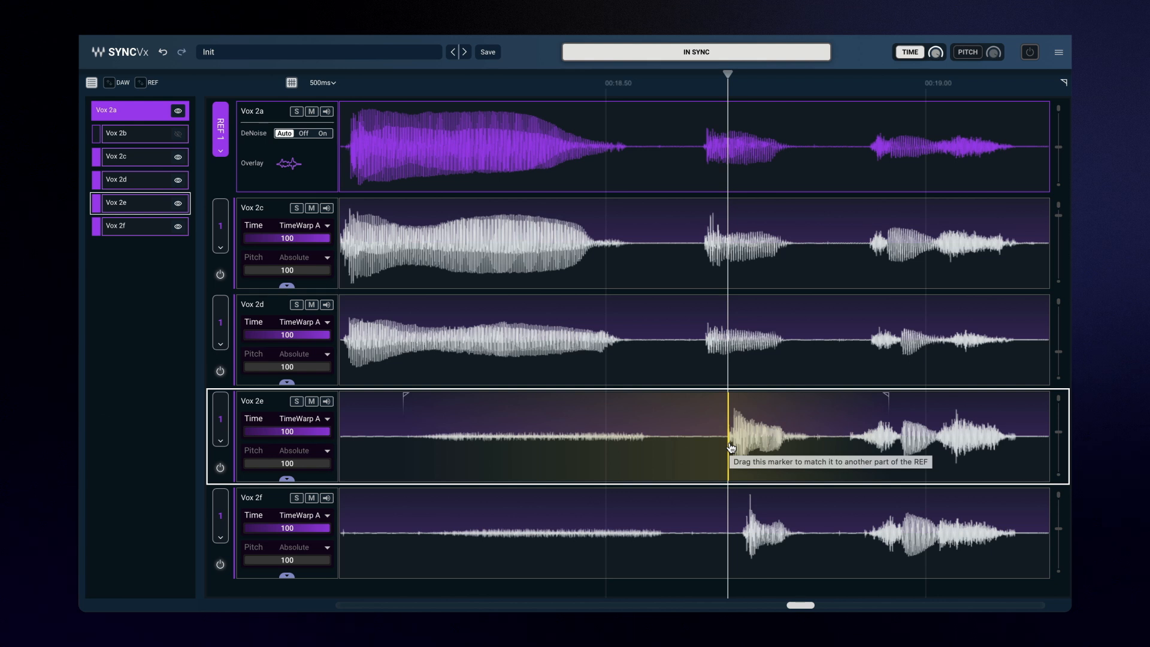
{"action": "left_click", "coordinate": [704, 96]}
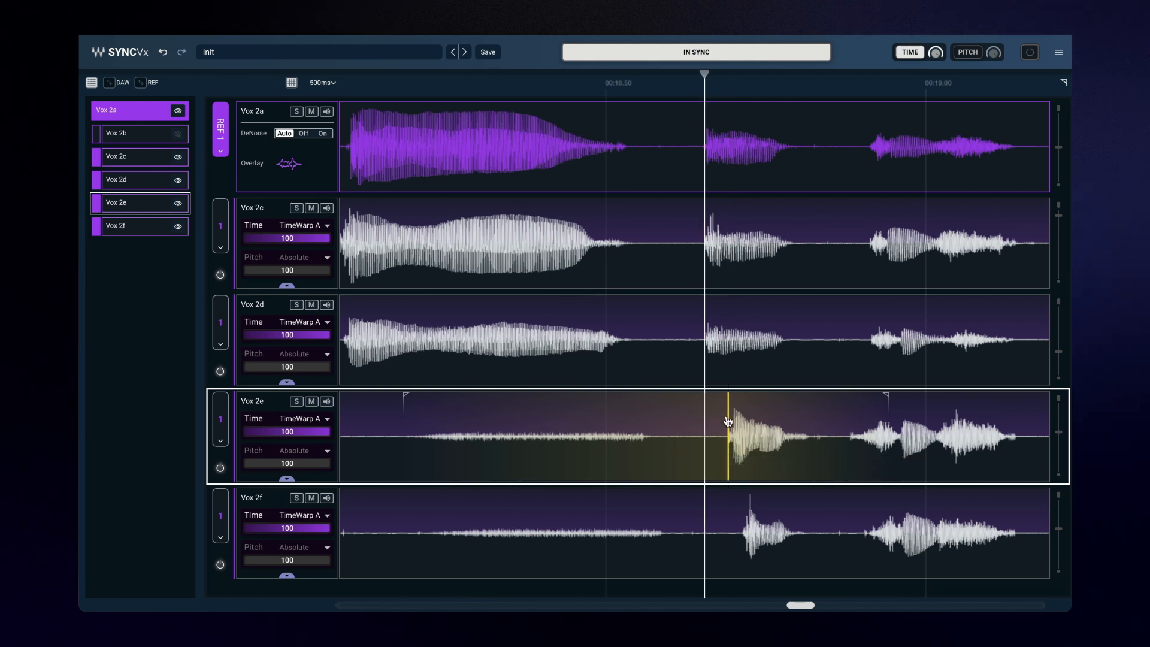
{"action": "left_click_drag", "start_coordinate": [722, 425], "coordinate": [706, 427]}
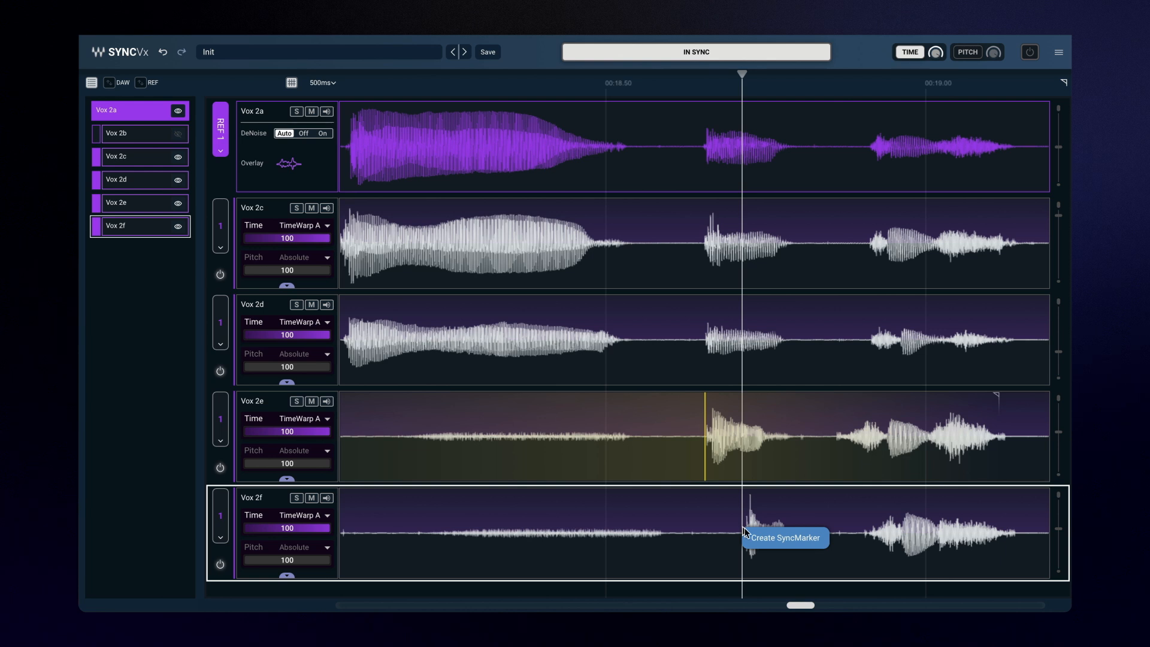
Step: Create a SyncMarker at the Vox 2f onset near 00:18.7 and move it towards the matching Vox 2a onset
{"action": "left_click", "coordinate": [742, 532]}
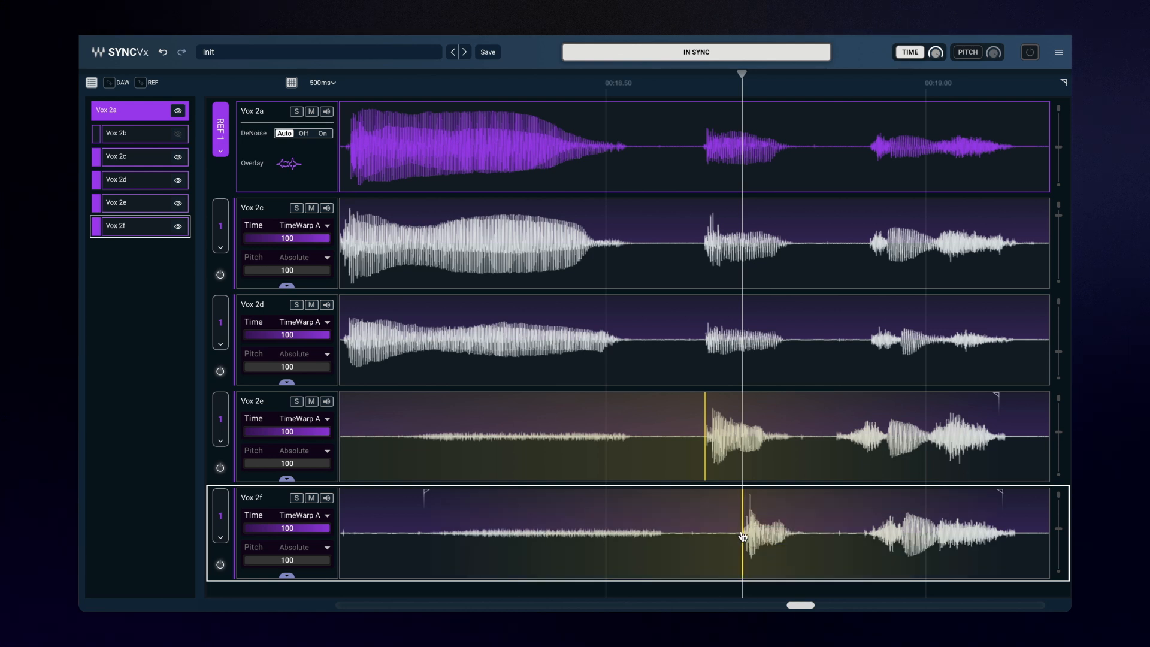
{"action": "left_click_drag", "start_coordinate": [743, 535], "coordinate": [712, 534]}
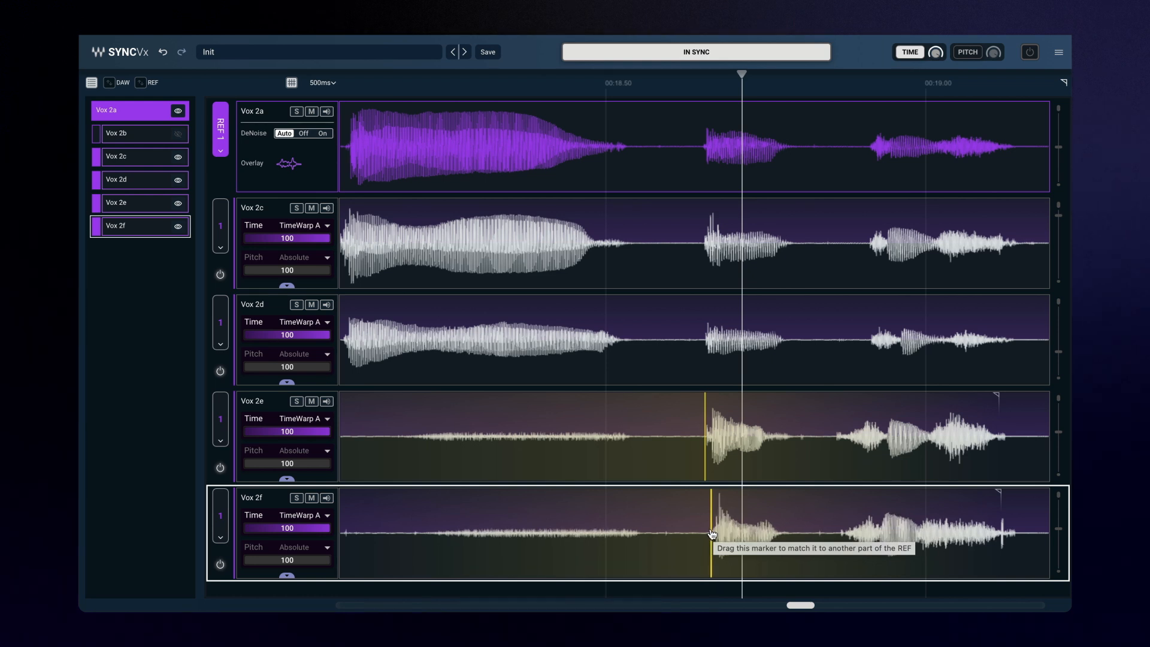
Step: Delete the Vox 2f SyncMarker and move the Vox 2e SyncMarker back to about 00:18.7
{"action": "left_click", "coordinate": [711, 534], "text": "alt"}
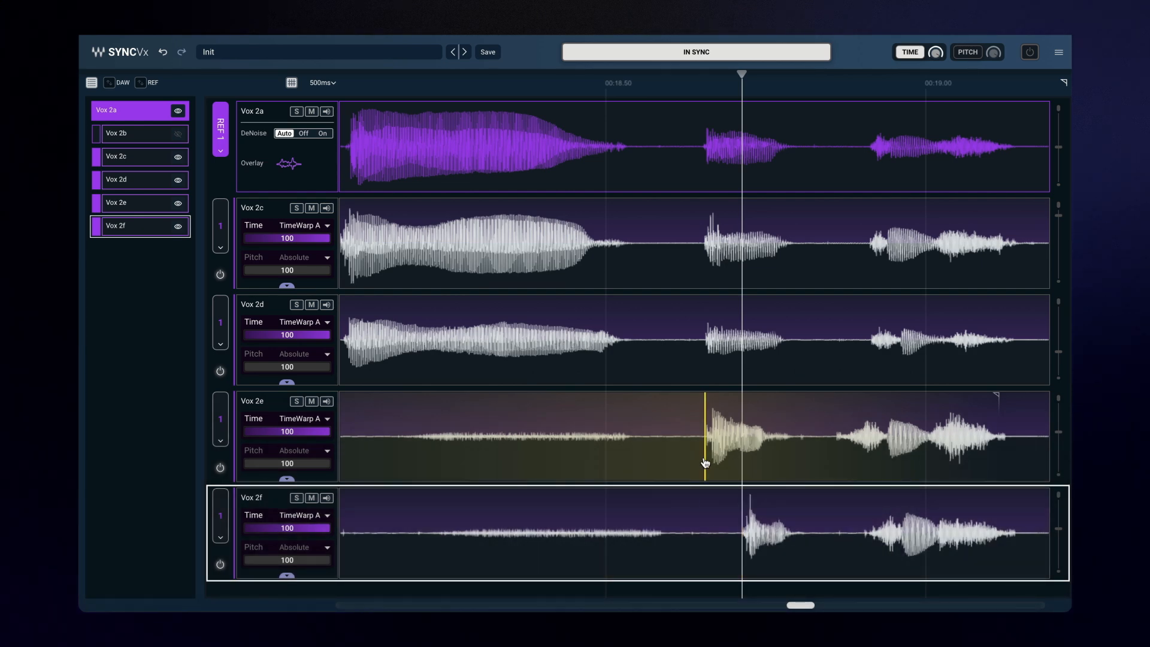
{"action": "left_click_drag", "start_coordinate": [705, 467], "coordinate": [731, 469]}
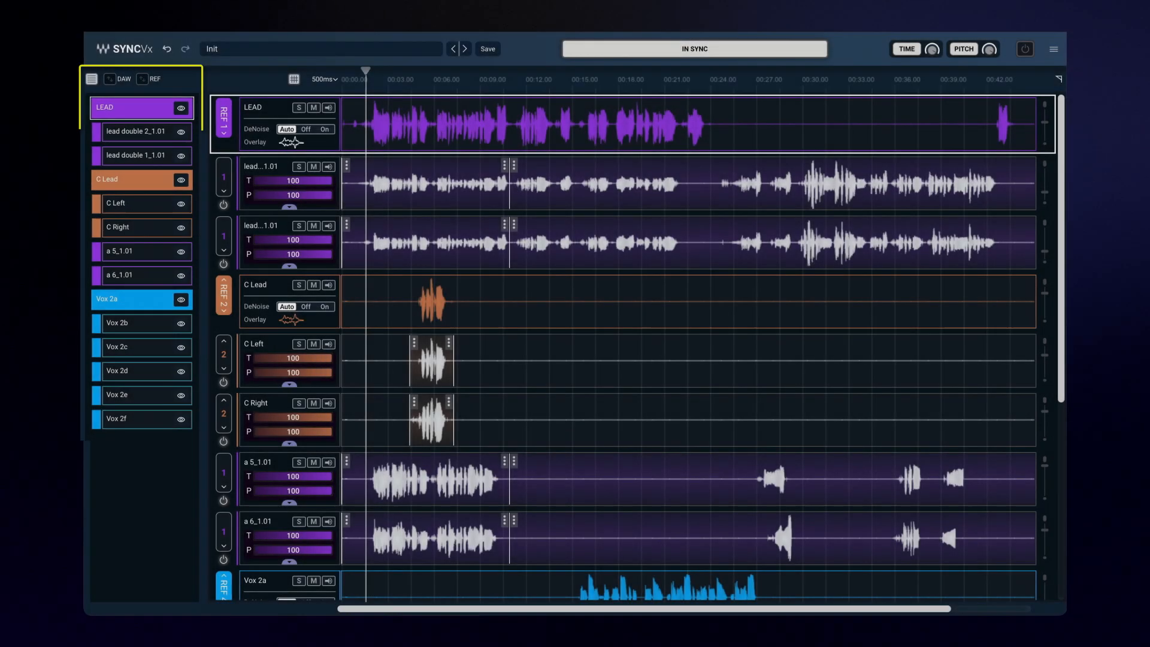
Step: Disable syncing for the lead double 2_1.01 track and enable it again
{"action": "left_click", "coordinate": [75, 143]}
{"action": "left_click", "coordinate": [74, 172]}
{"action": "left_click", "coordinate": [70, 180]}
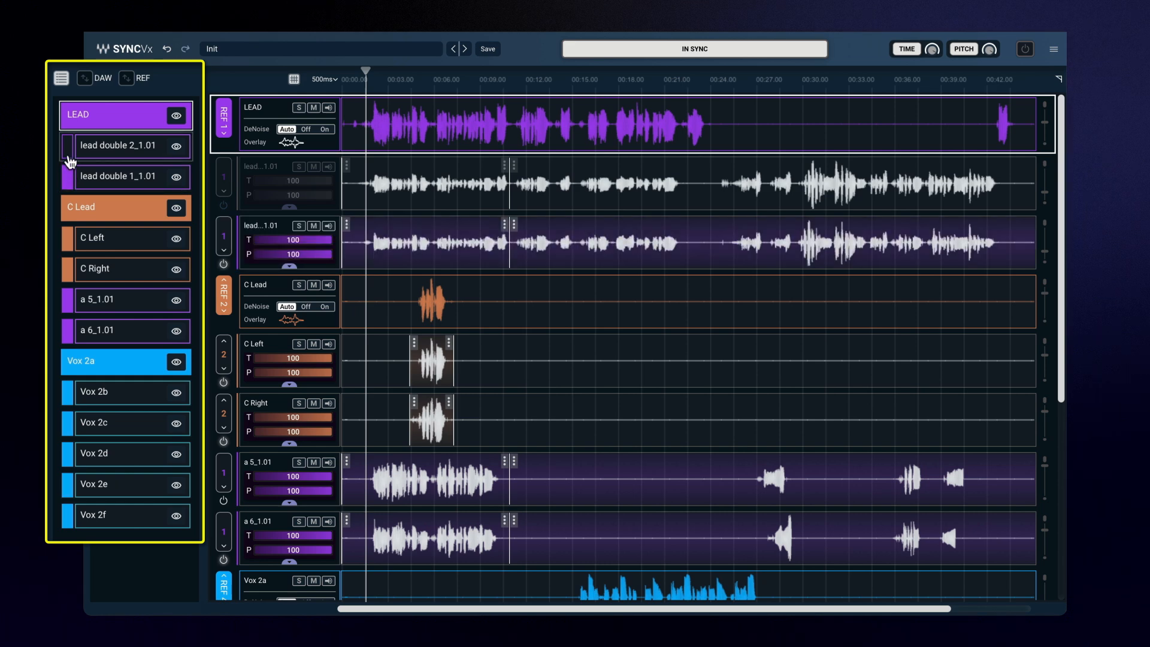
{"action": "left_click", "coordinate": [67, 148]}
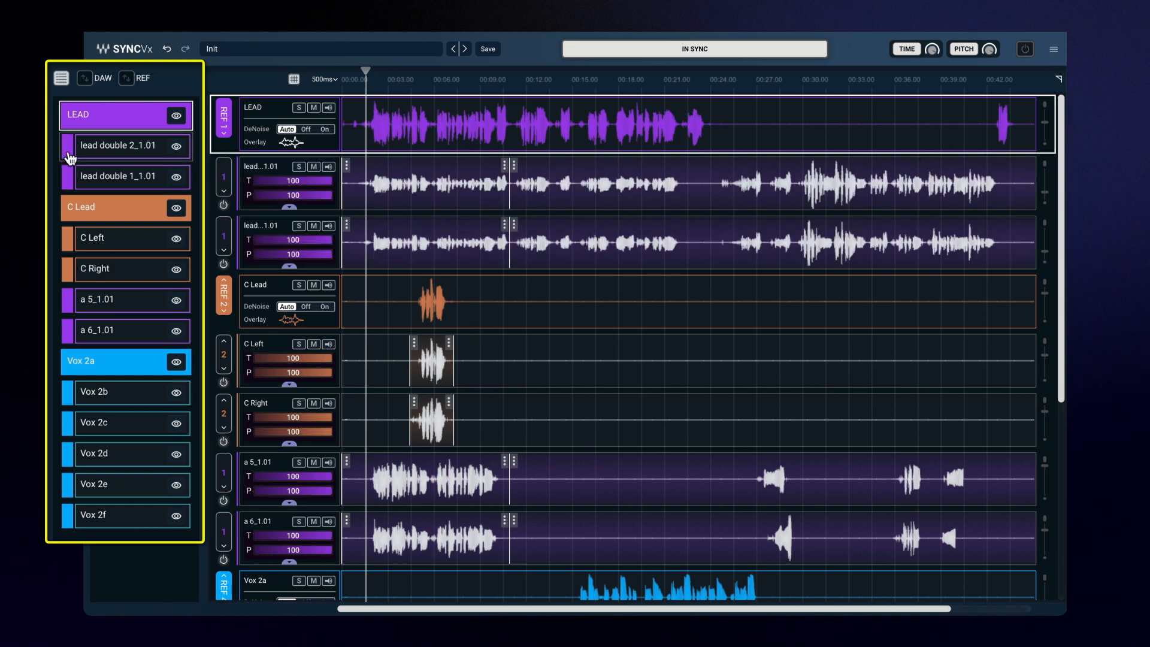
Step: Hide lead double 2_1.01 and the entire LEAD group, and show all of these tracks again
{"action": "left_click", "coordinate": [174, 146]}
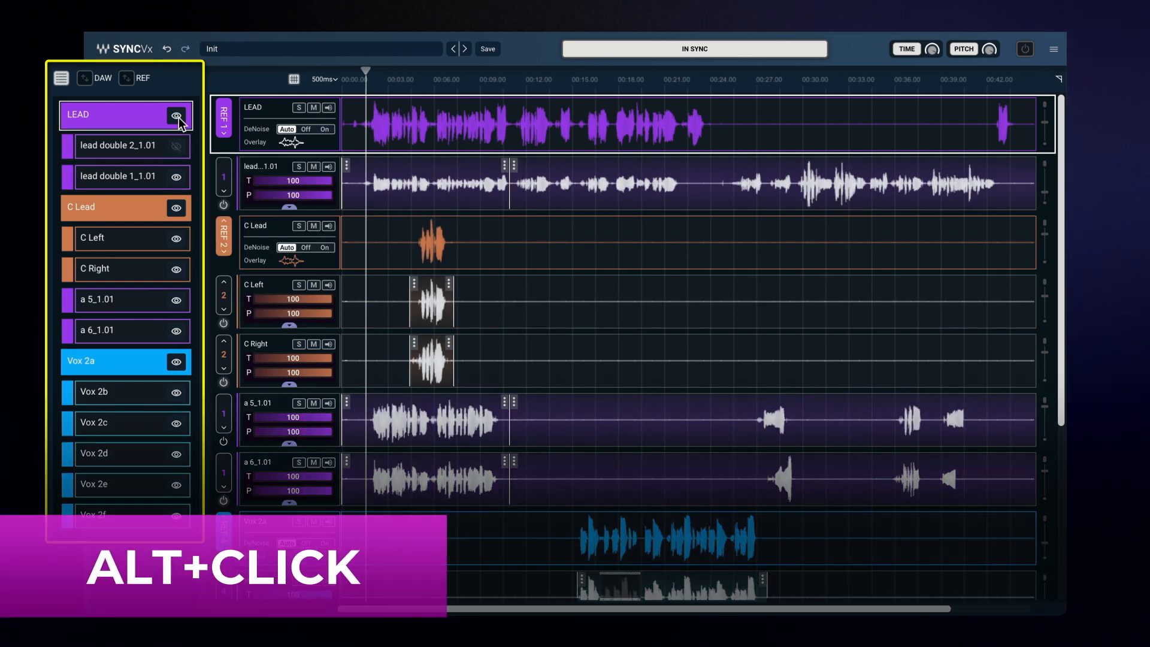
{"action": "left_click", "coordinate": [176, 117], "text": "alt"}
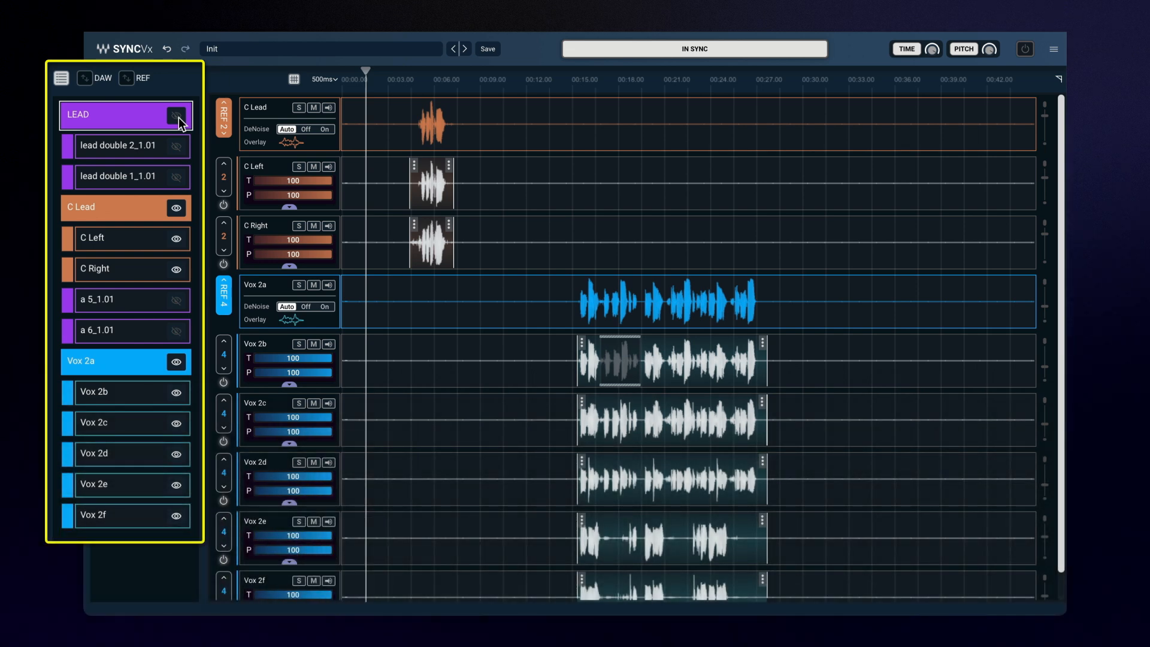
{"action": "left_click", "coordinate": [177, 116], "text": "alt"}
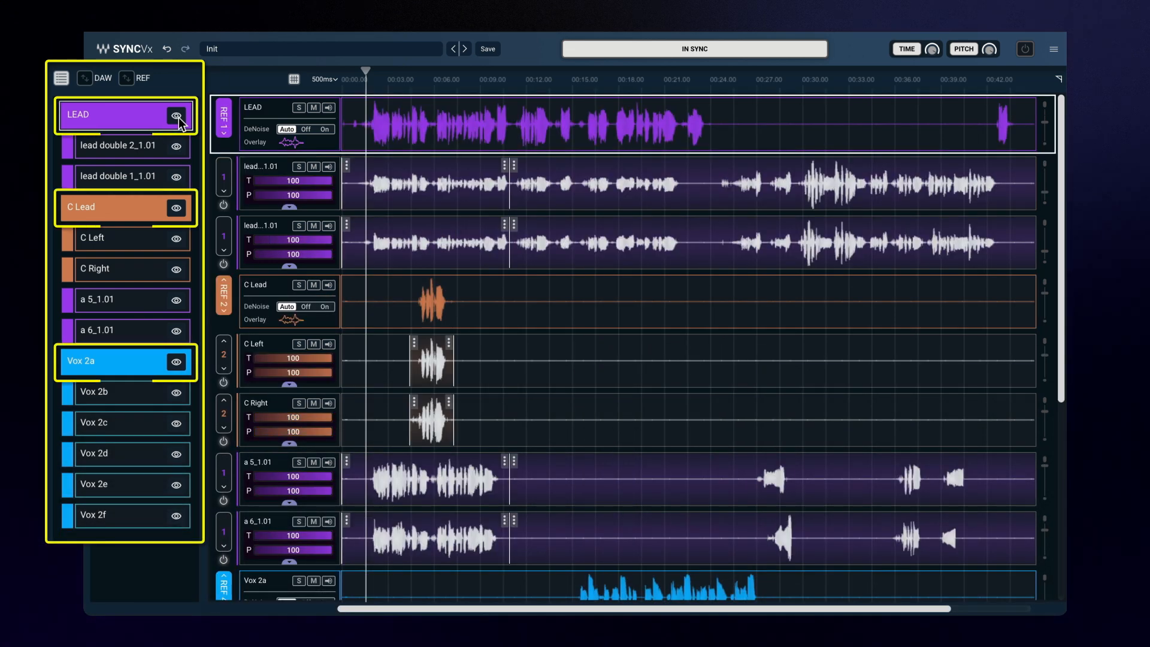
Step: Sort the track list by reference so each group's tracks follow their reference track
{"action": "left_click", "coordinate": [127, 78]}
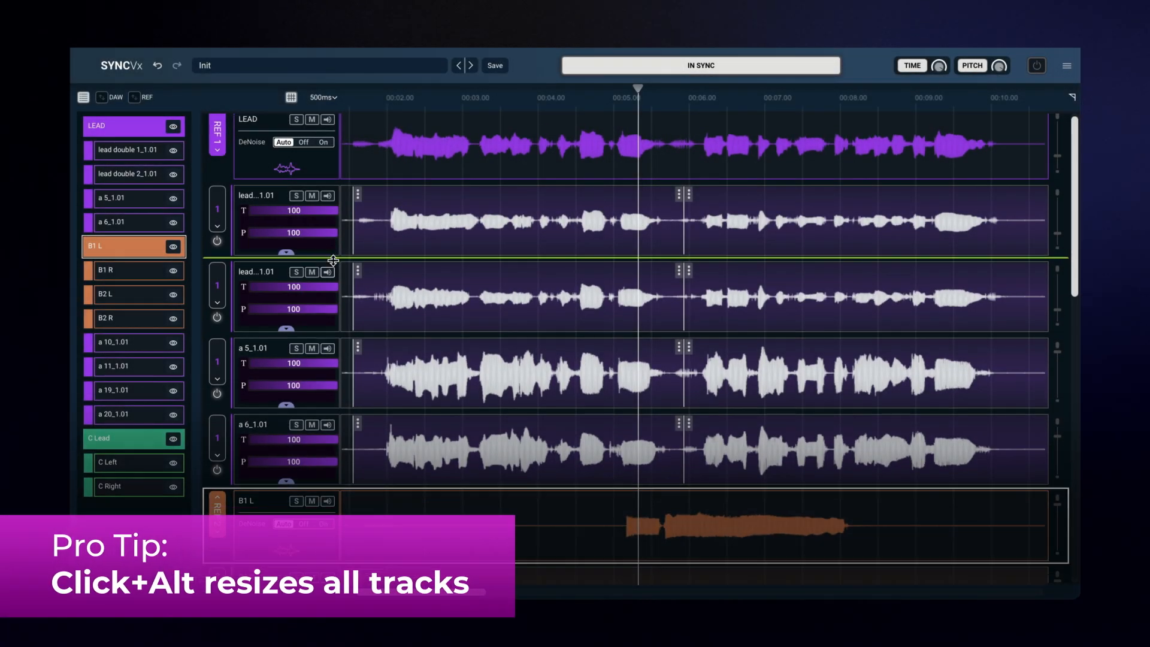
Step: Increase the height of all tracks at once and adjust the vertical waveform zoom of the B1 L reference track
{"action": "left_click_drag", "start_coordinate": [331, 250], "coordinate": [331, 311]}
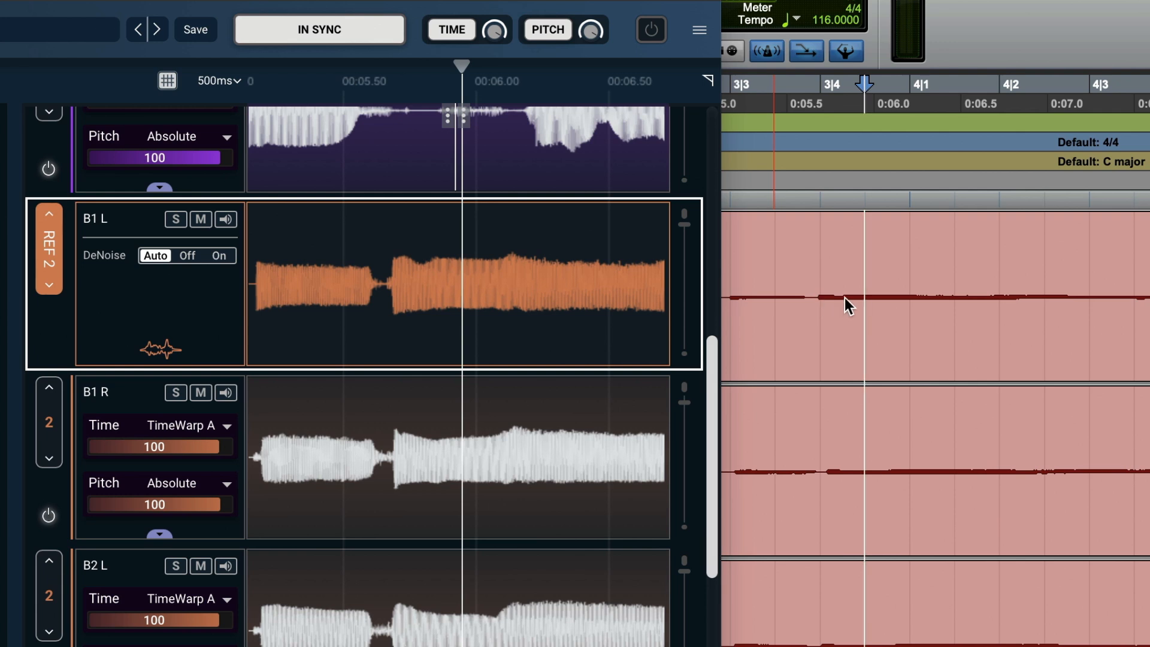
{"action": "left_click_drag", "start_coordinate": [684, 227], "coordinate": [684, 285]}
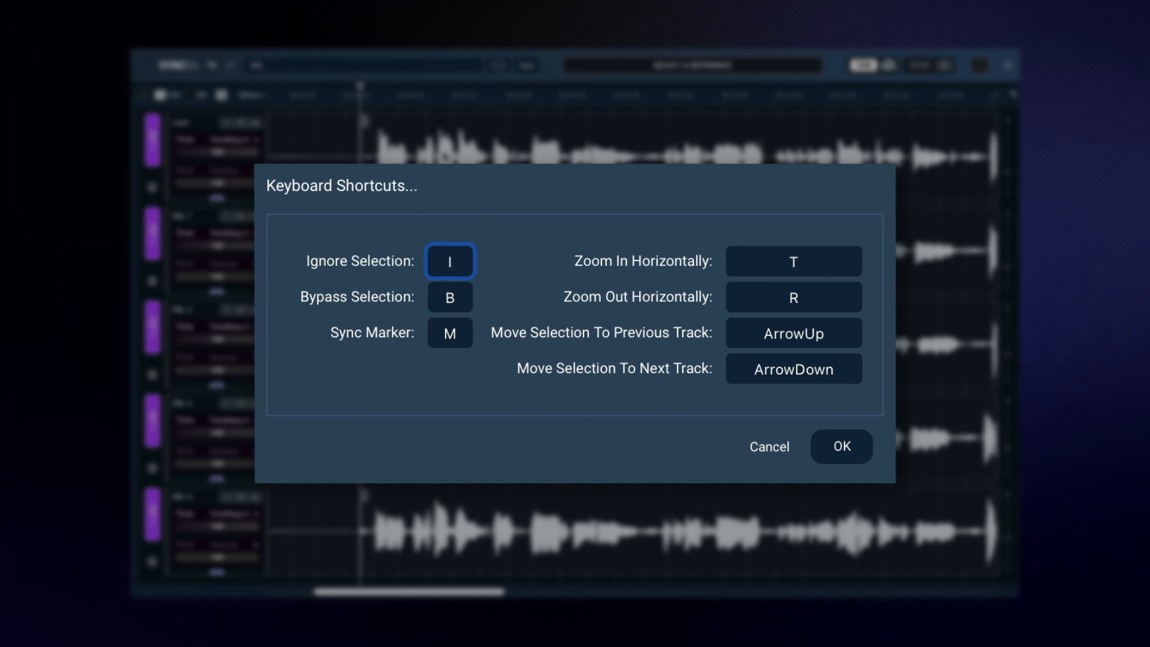